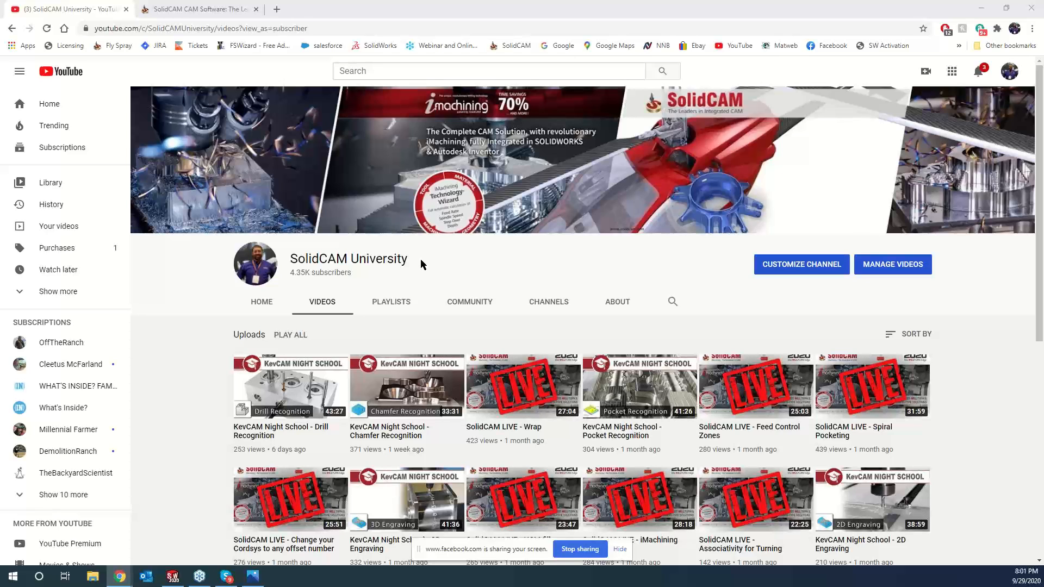
- Switch to SOLIDWORKS and hide the reference planes in the iMachining_2D_1 assembly
scroll(351, 375, down, 1)
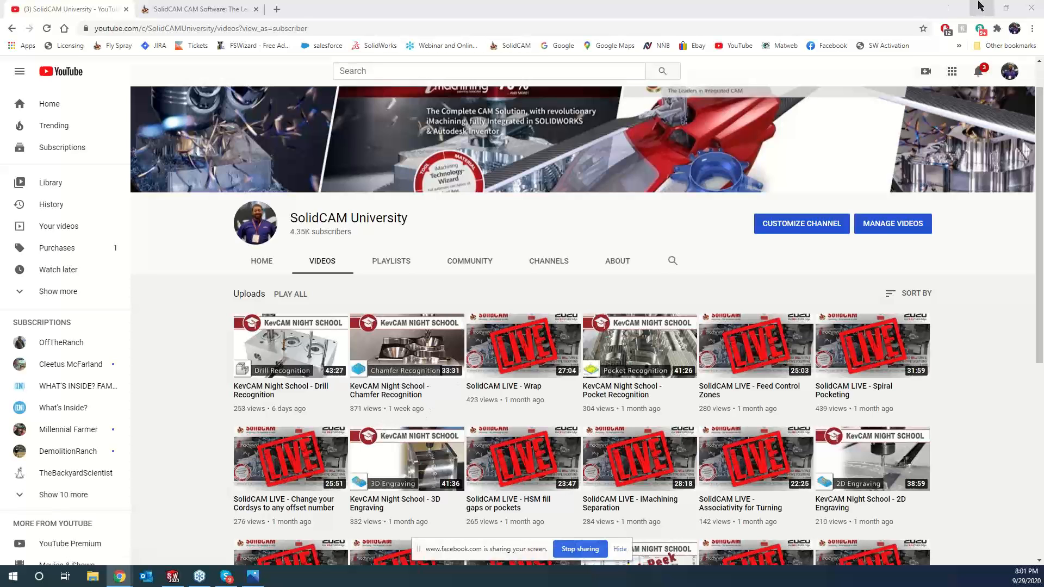
key(alt+Tab)
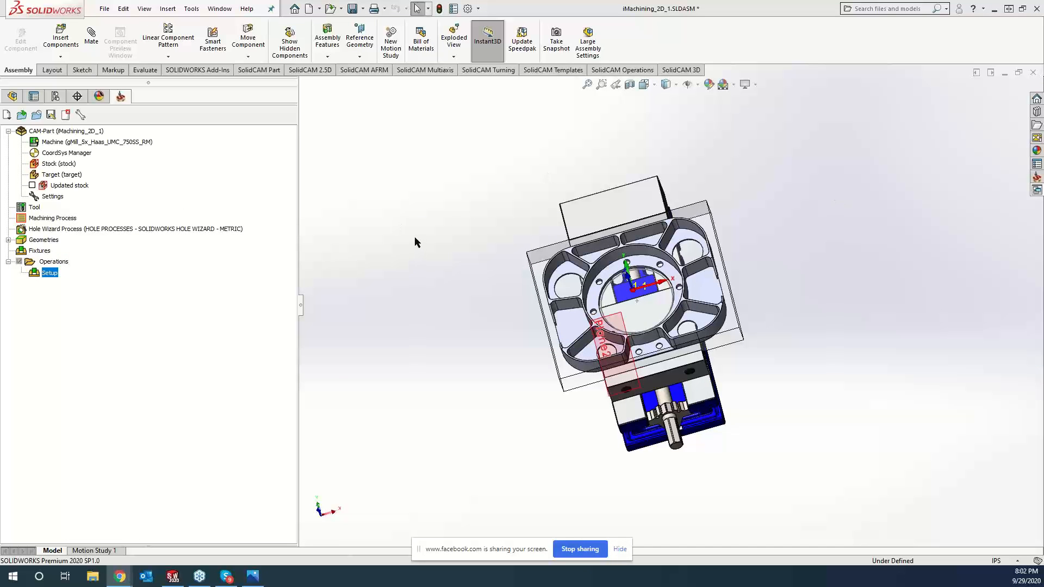
click(399, 233)
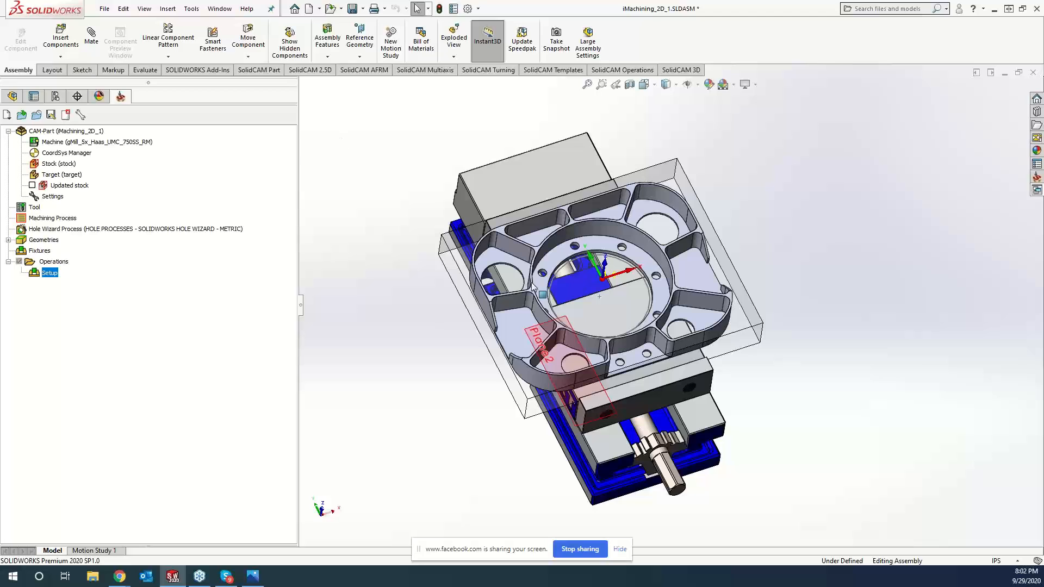
click(147, 13)
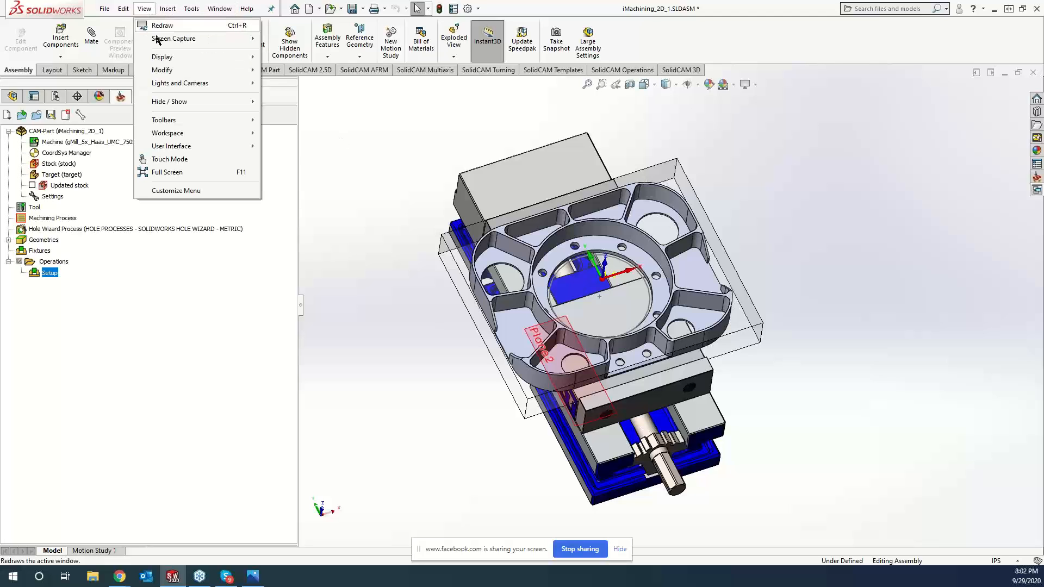
mouse_move(190, 102)
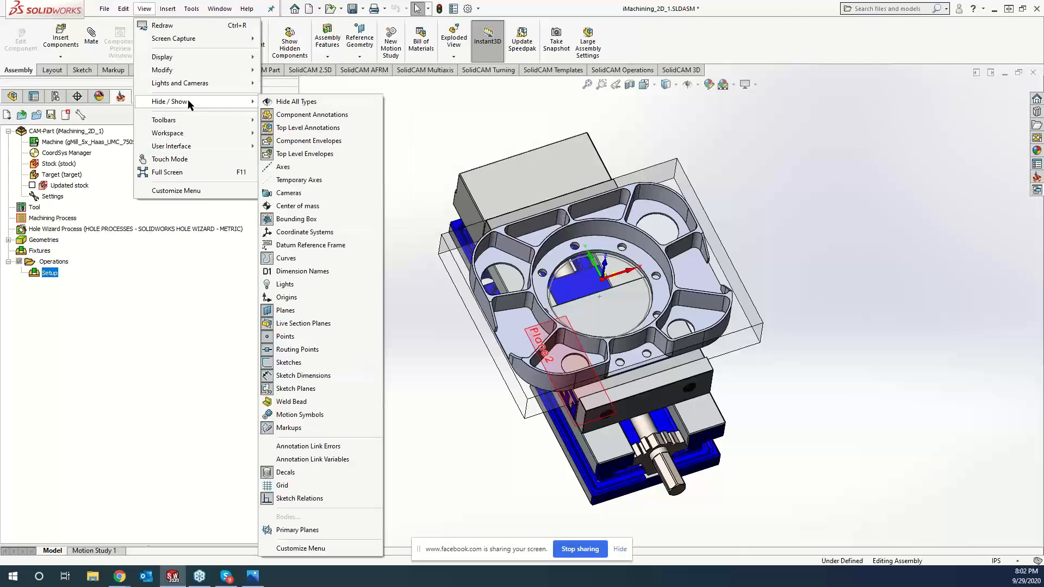
click(285, 310)
click(389, 350)
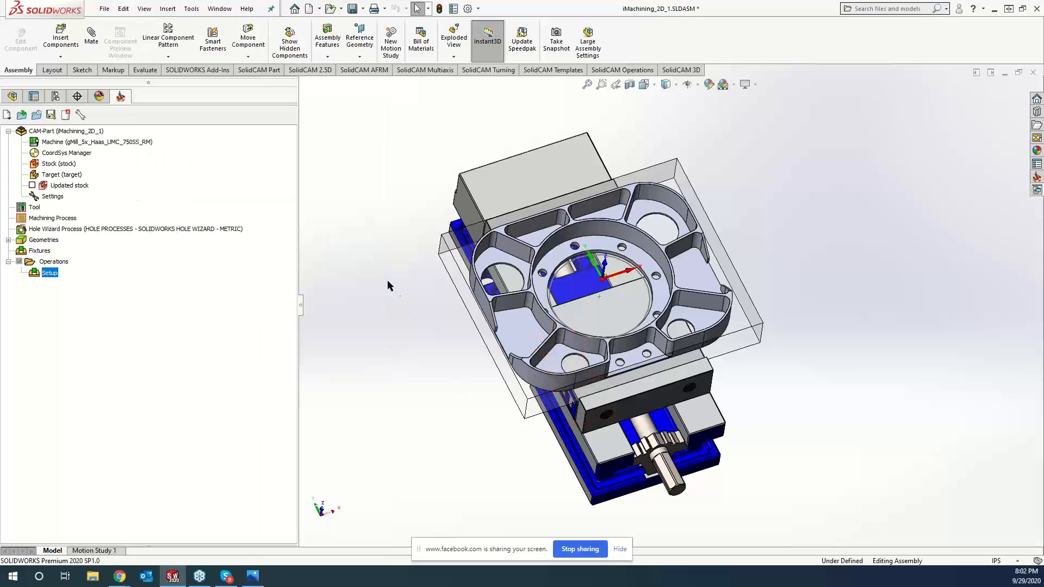
key(f)
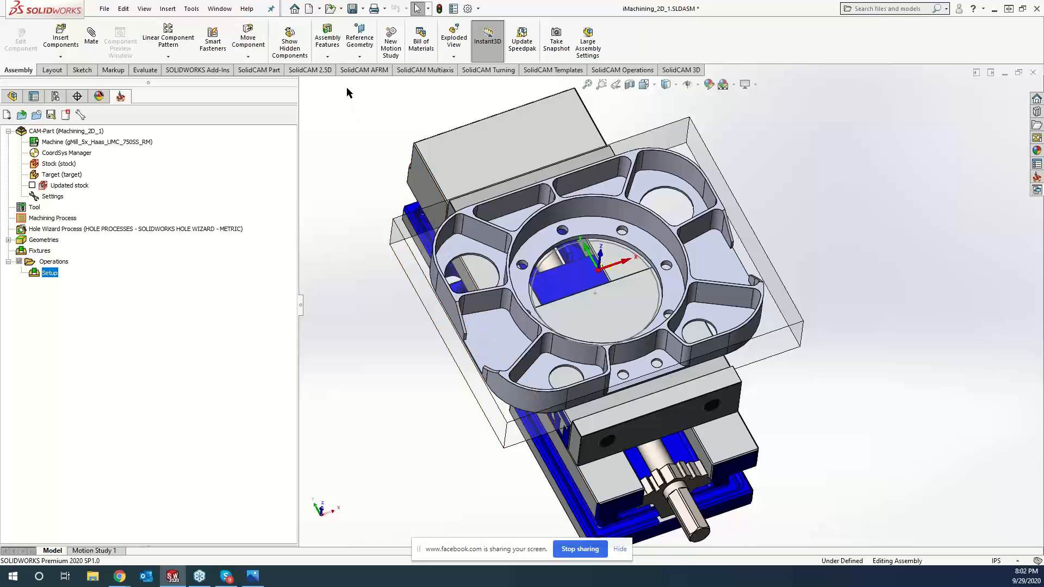
- Start a new 2D iMachining operation and position its dialog so the part stays accessible for face selection
click(310, 69)
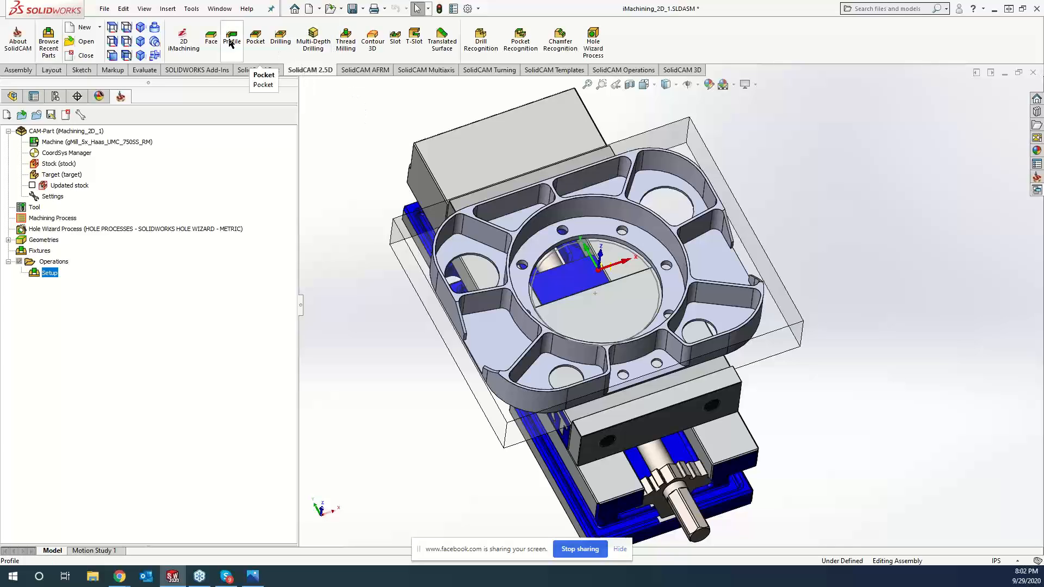
click(191, 45)
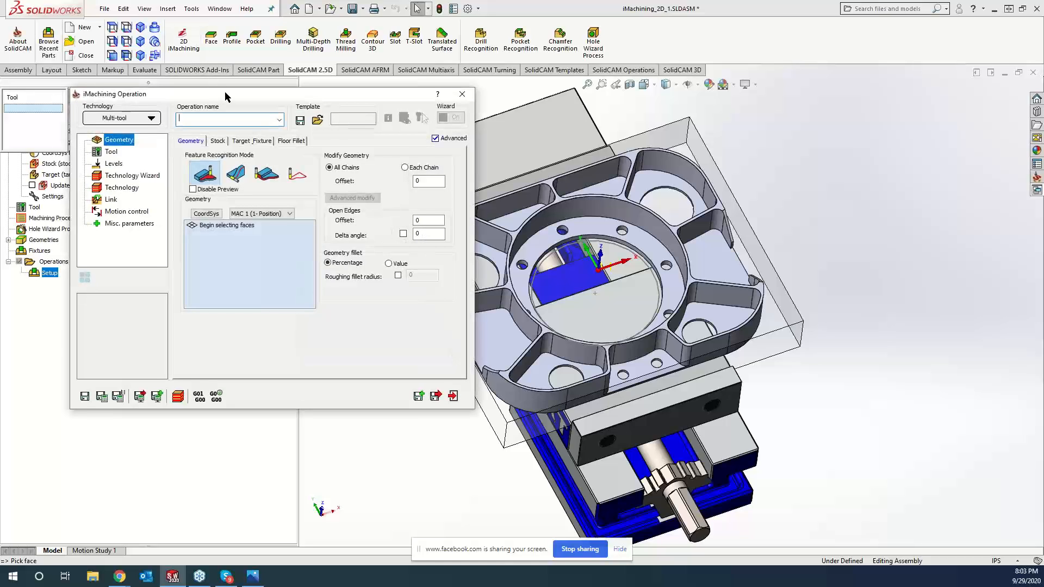
drag(225, 92, 347, 93)
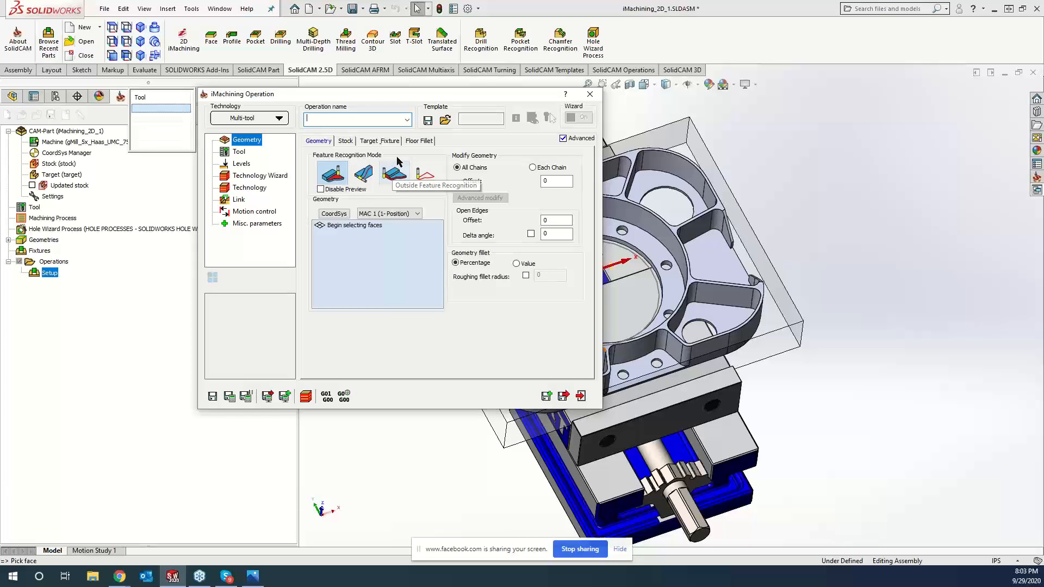
drag(433, 100, 305, 105)
scroll(507, 287, up, 6)
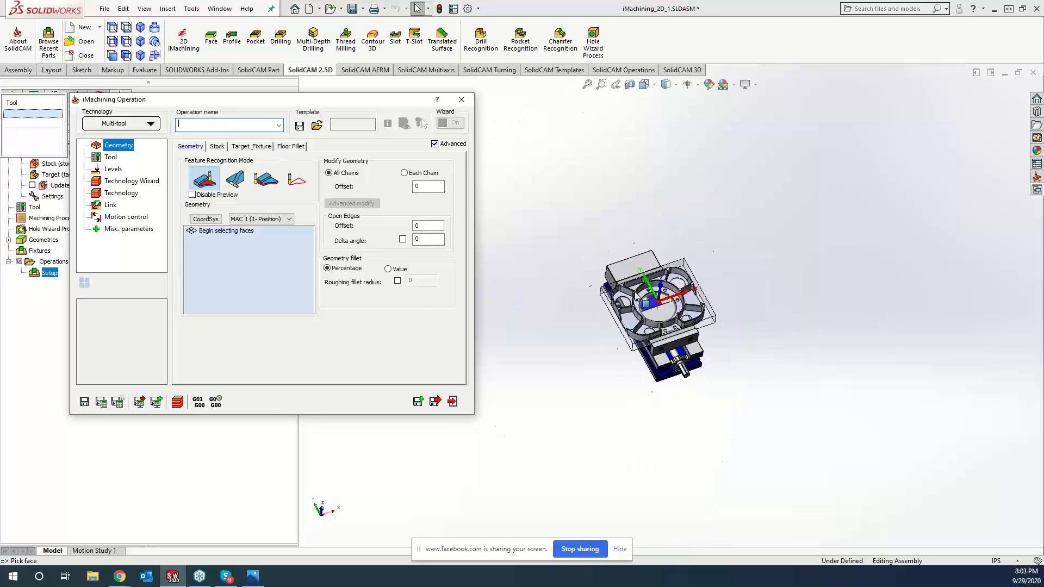
scroll(674, 338, down, 5)
scroll(677, 365, down, 1)
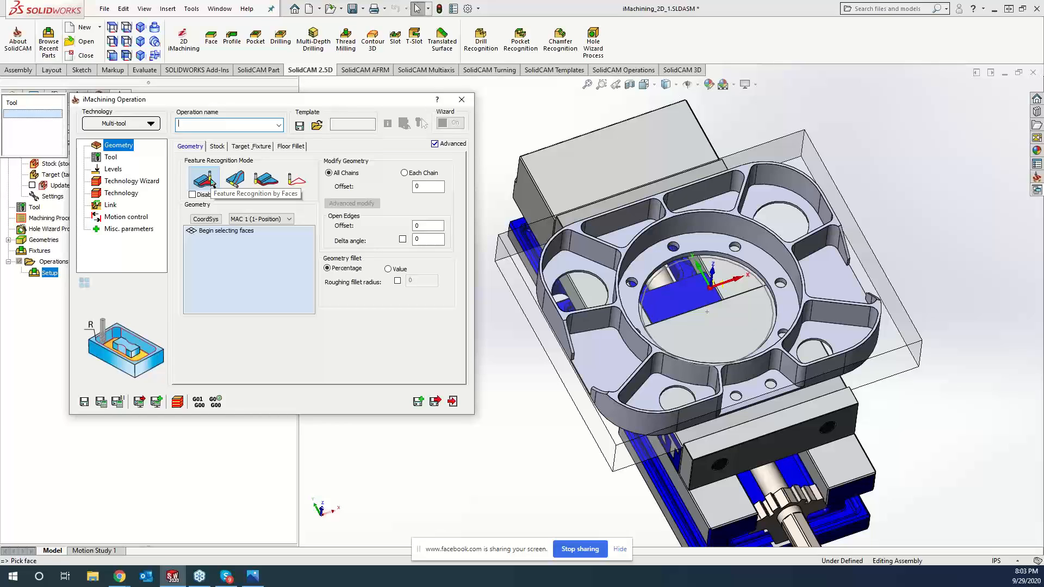
- Define the geometry by selecting the ten pocket floor faces, including the central ring, using feature recognition by faces
click(234, 241)
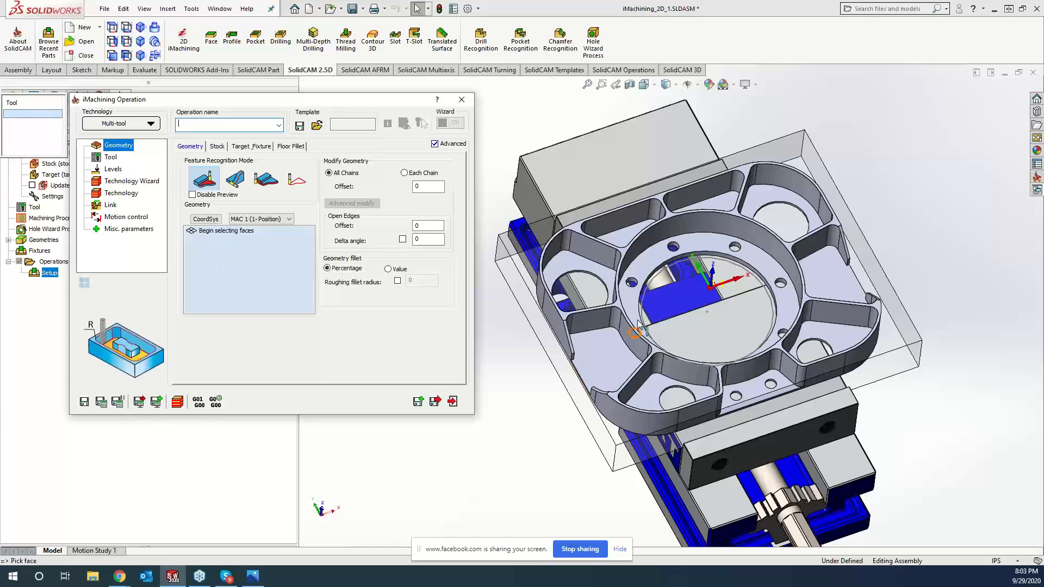
click(602, 351)
click(648, 392)
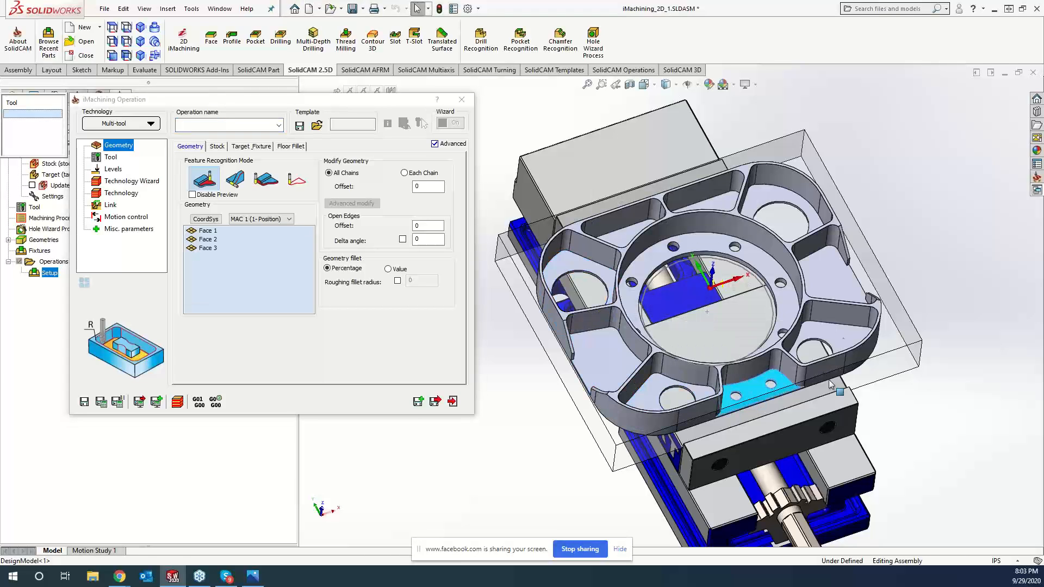
click(831, 334)
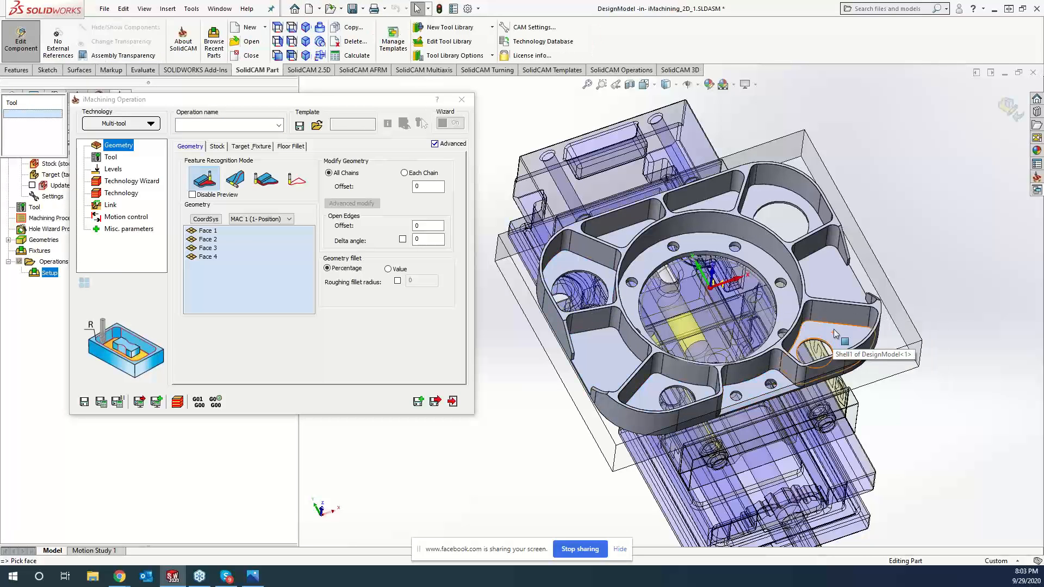
click(1006, 110)
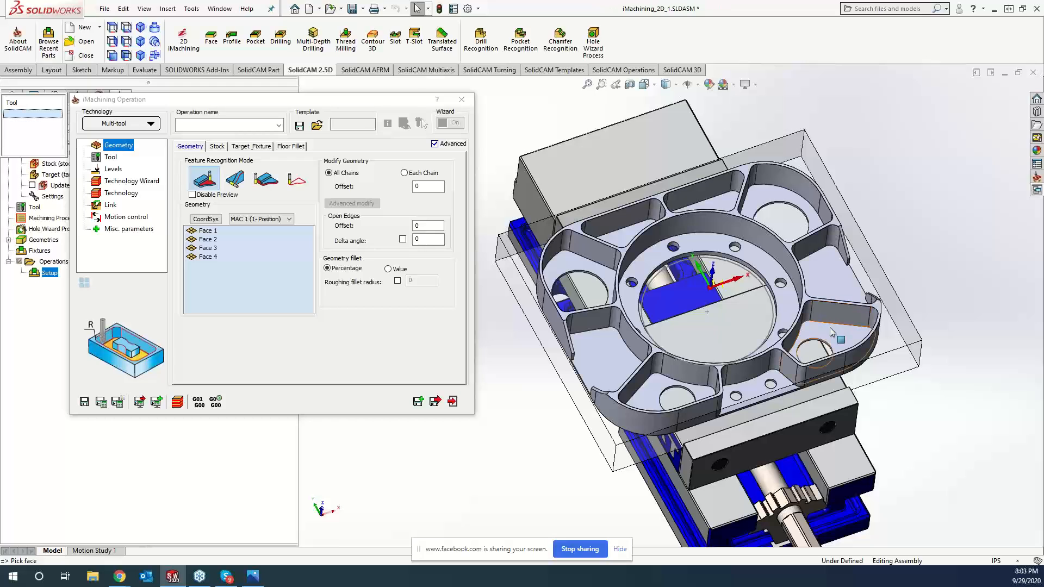
click(820, 269)
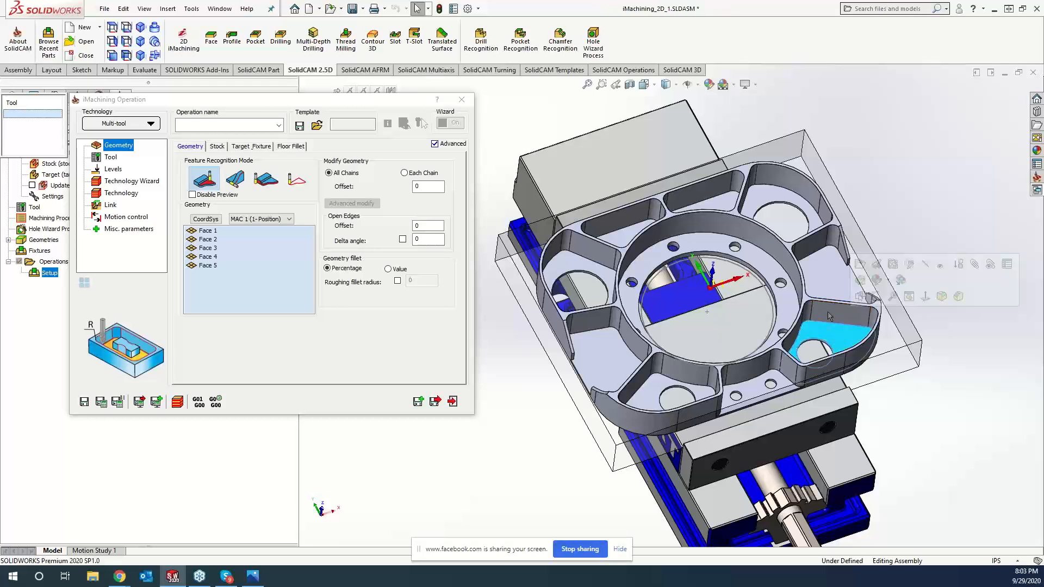
click(813, 216)
click(712, 204)
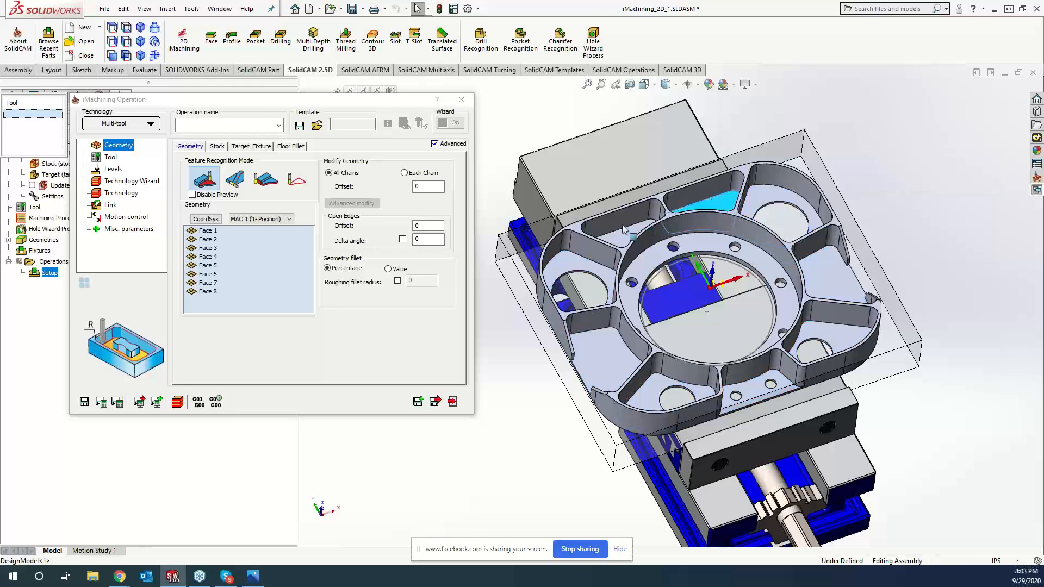
click(620, 234)
click(651, 267)
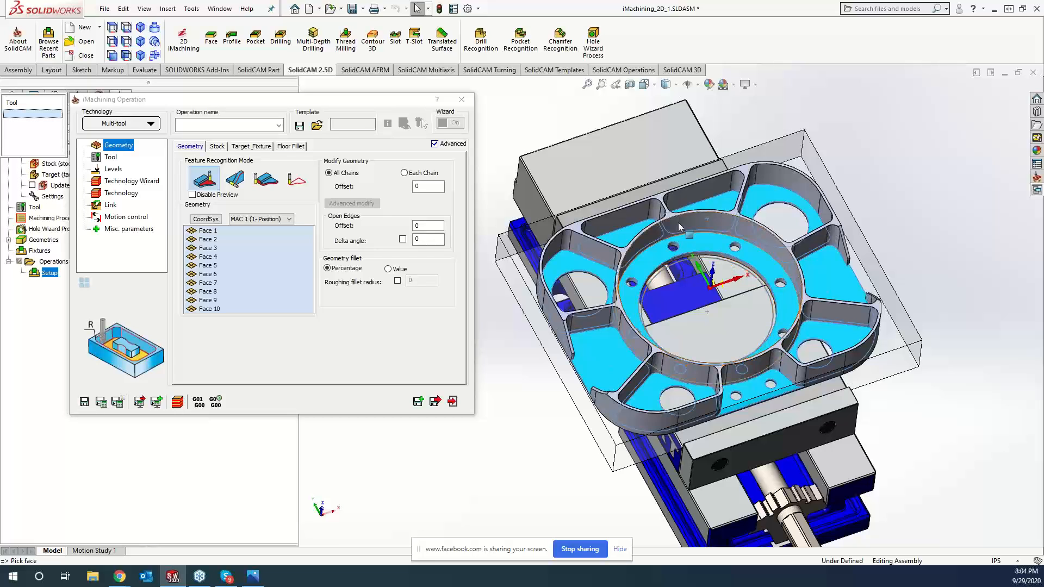
- Assign tool 1, the 0.5 inch five-flute end mill, to the multi-tool operation with wall and floor finishing enabled
click(217, 146)
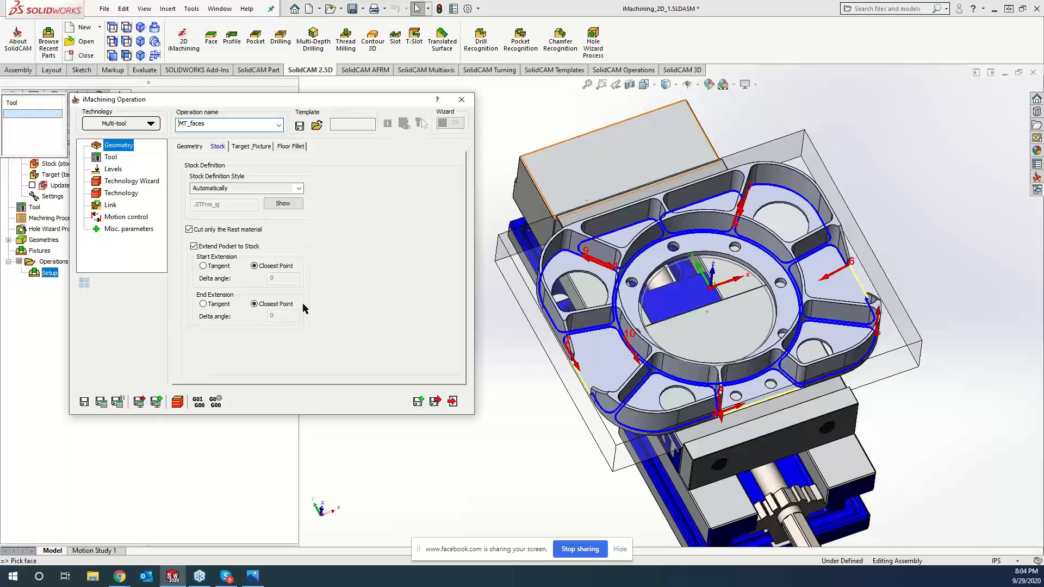
click(255, 149)
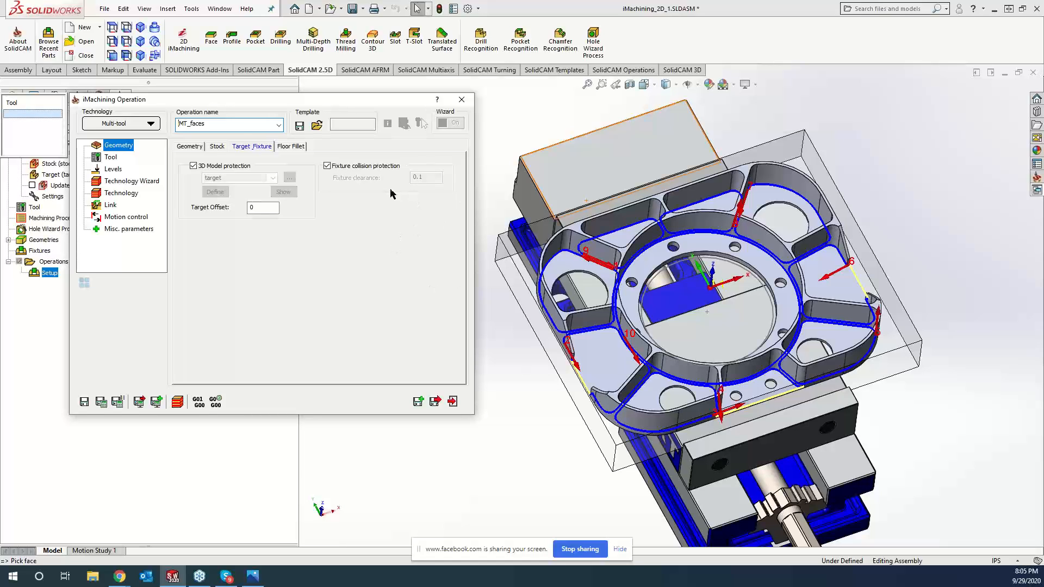
click(297, 146)
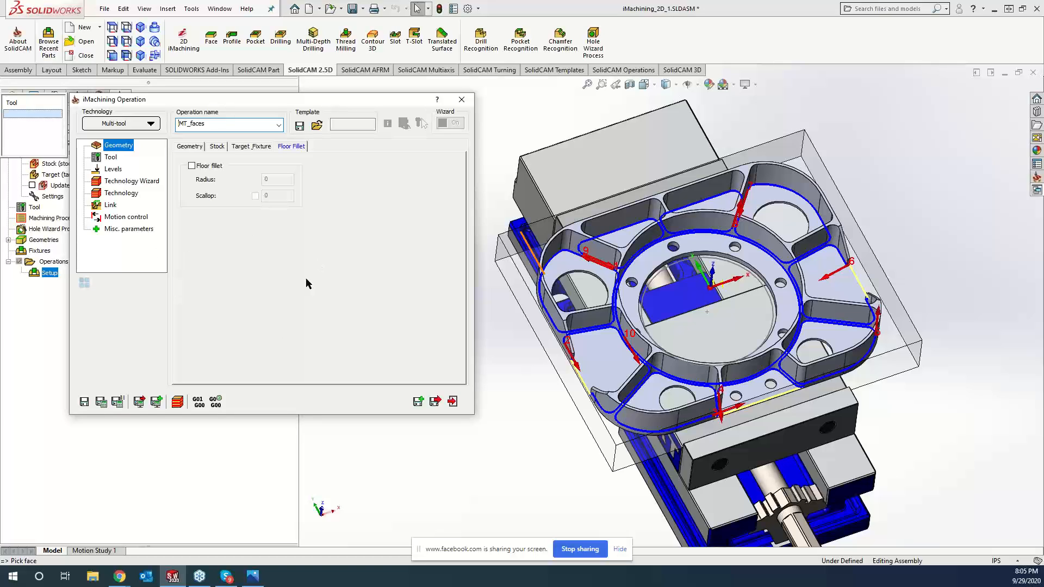
click(112, 160)
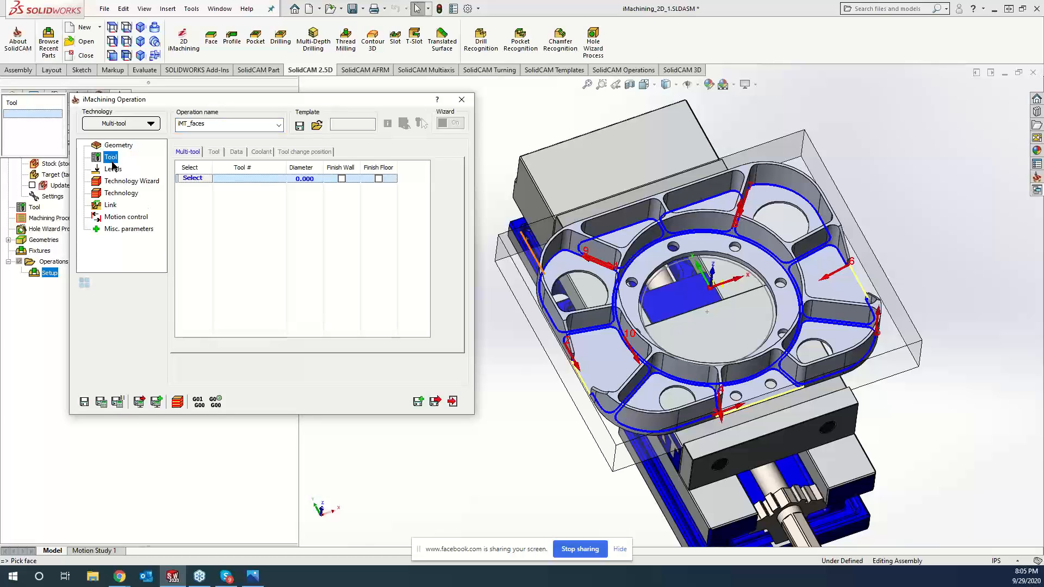
drag(238, 102, 268, 90)
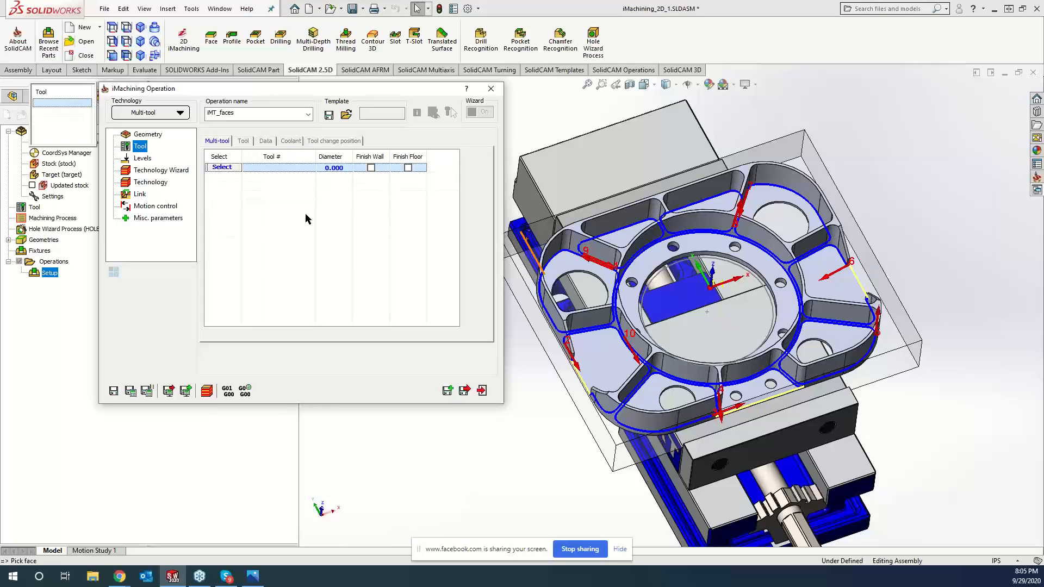
click(178, 114)
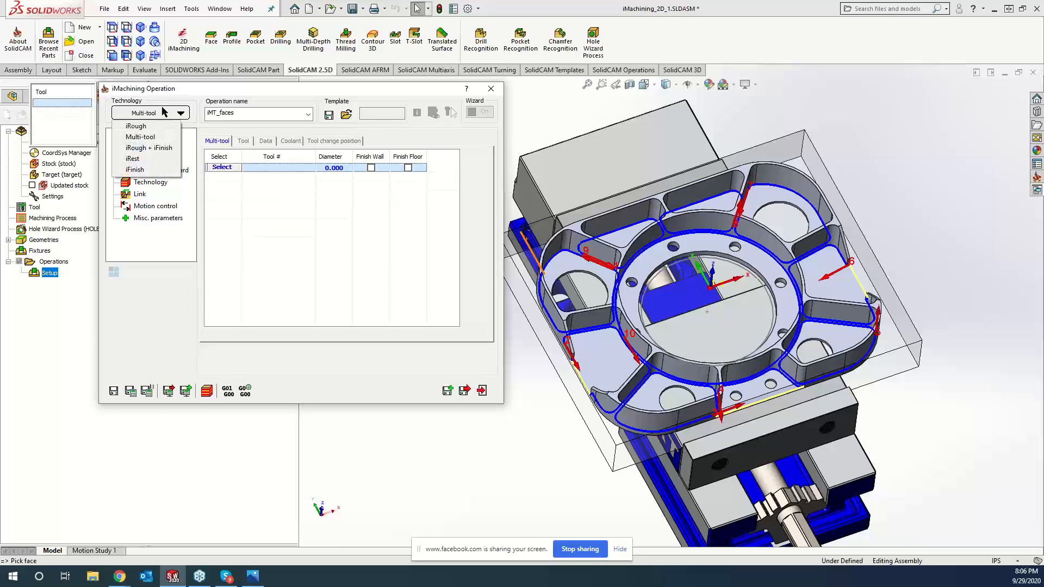
click(209, 103)
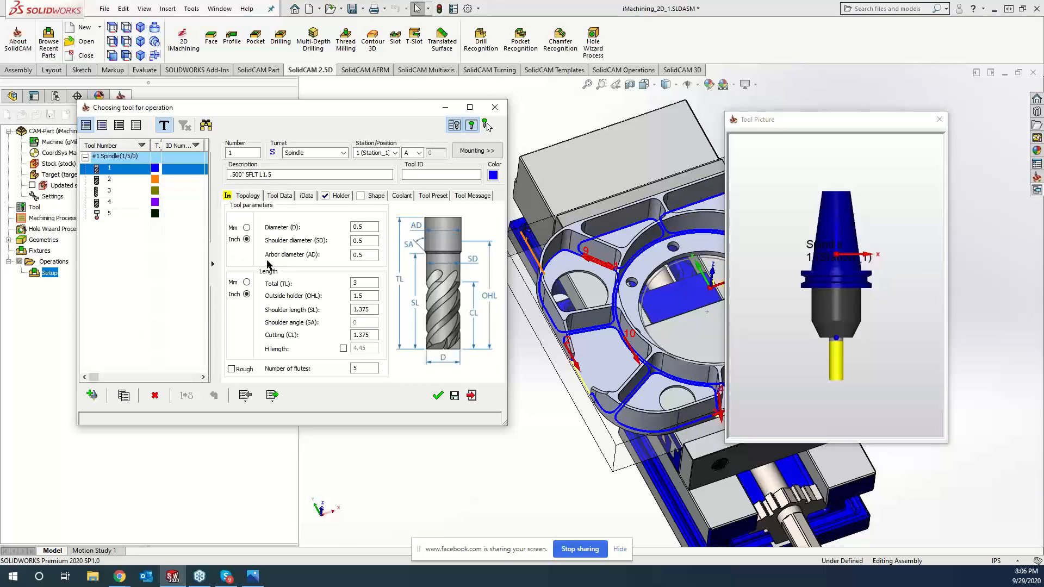
click(438, 395)
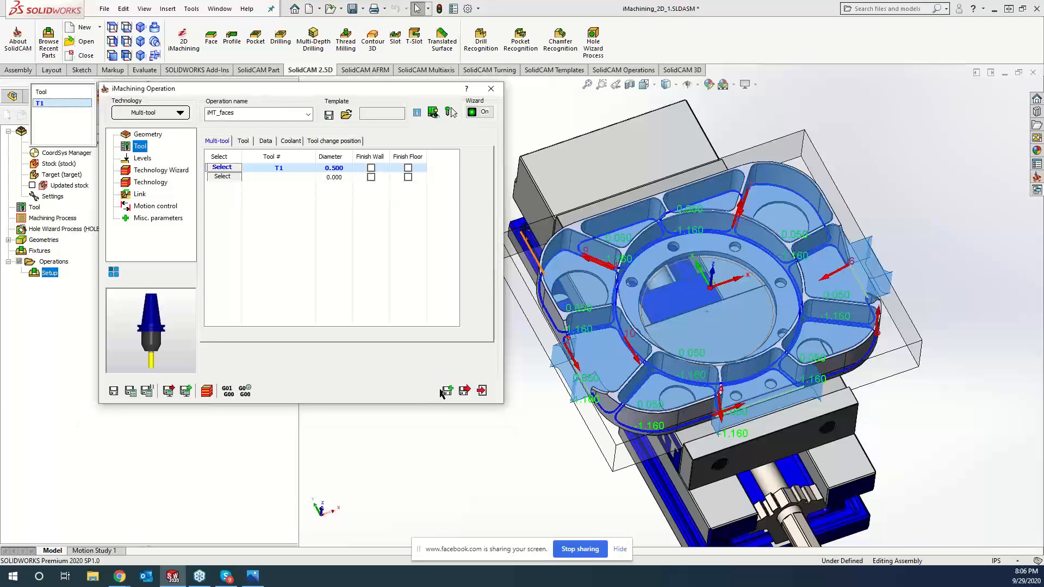
click(371, 168)
click(408, 168)
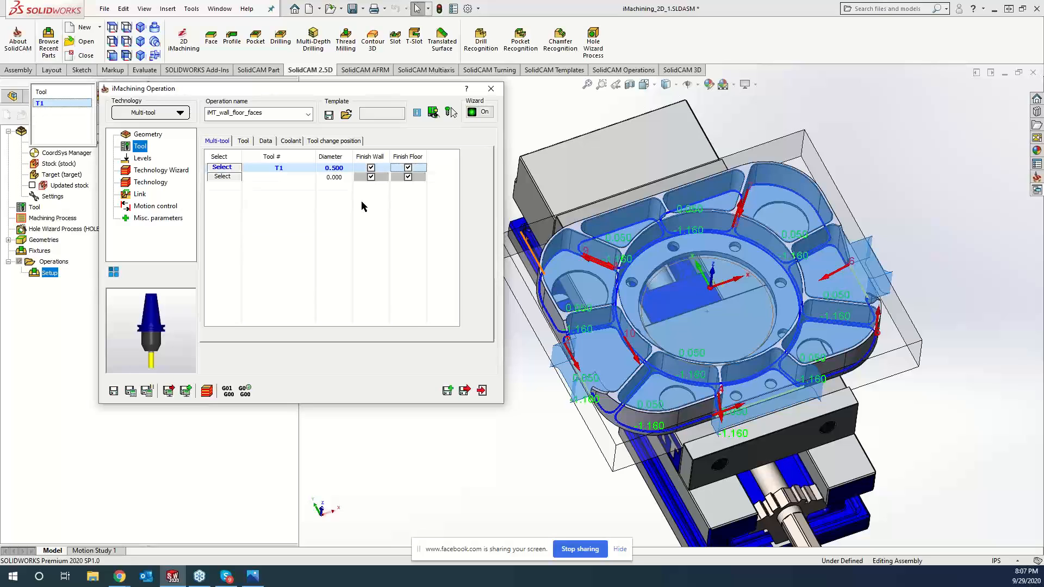
- Enable holder collision protection for the end mill and set a custom holder clearance of 0.01
click(244, 141)
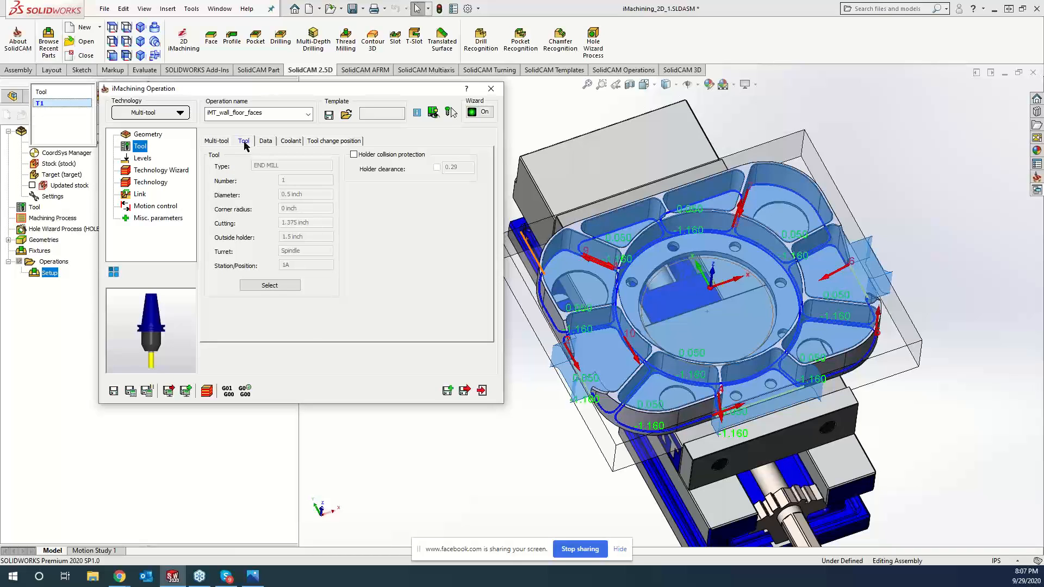
click(354, 154)
click(436, 168)
drag(450, 168, 498, 156)
text(01)
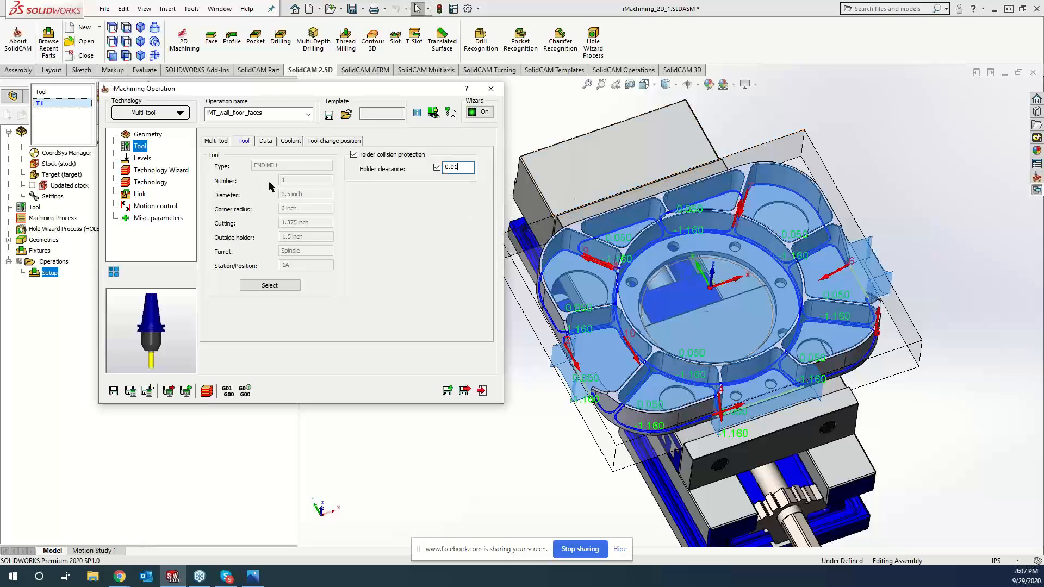
- Set the iMachining machining level to 8 in the Technology Wizard's cutting conditions
click(142, 158)
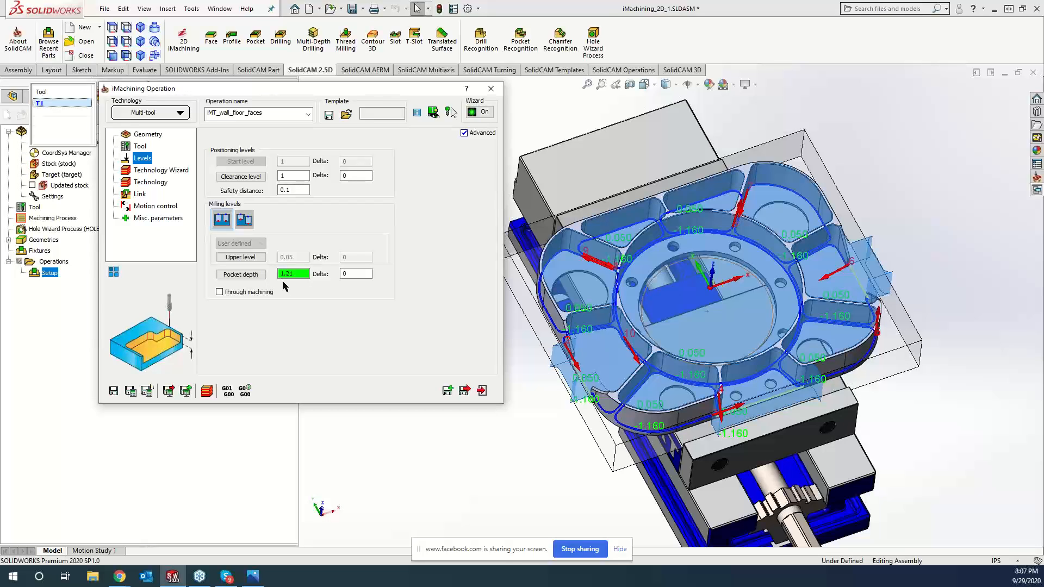
double_click(298, 275)
click(156, 171)
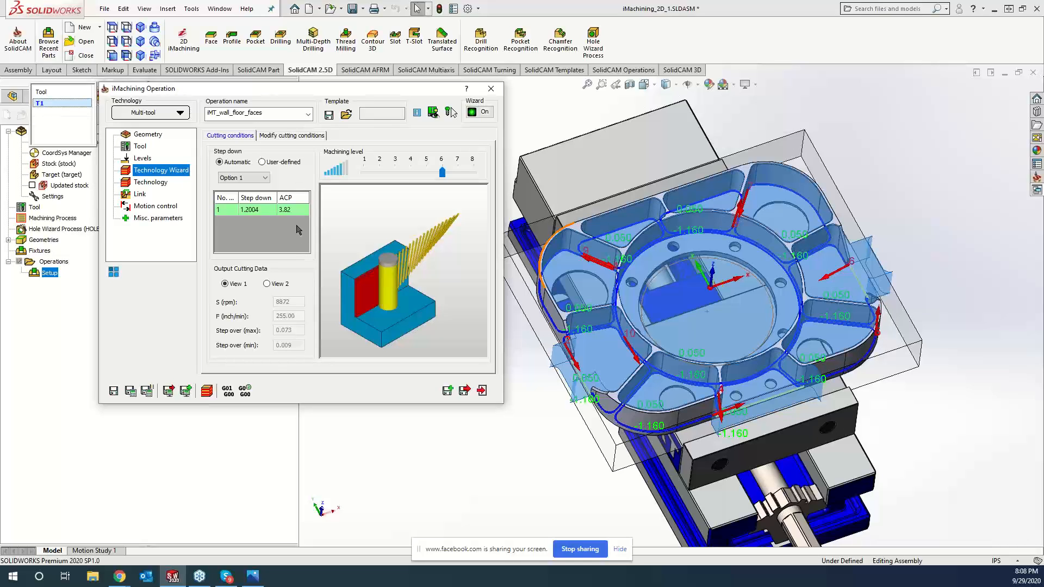
click(446, 172)
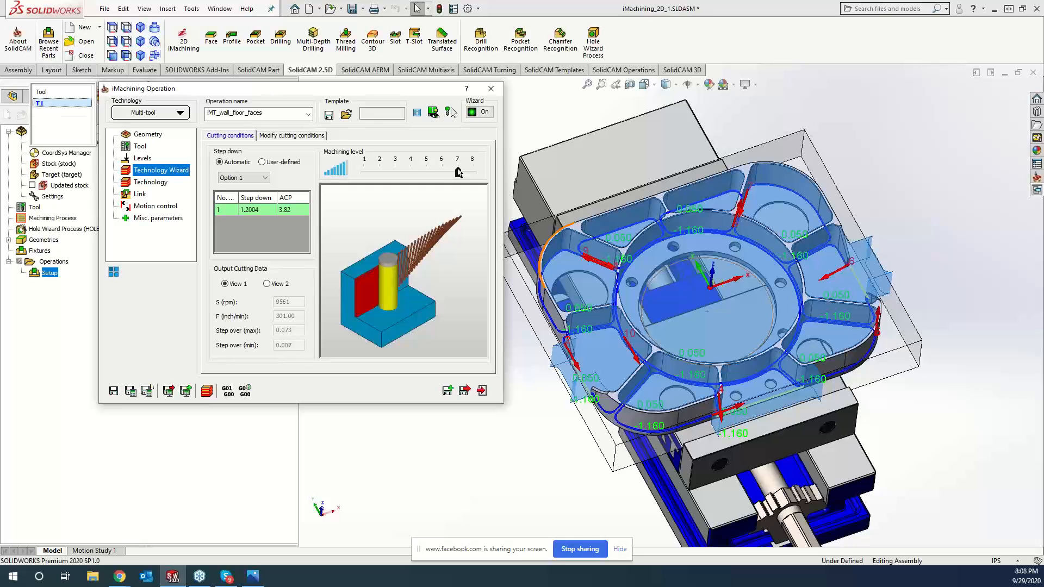
drag(458, 173, 402, 178)
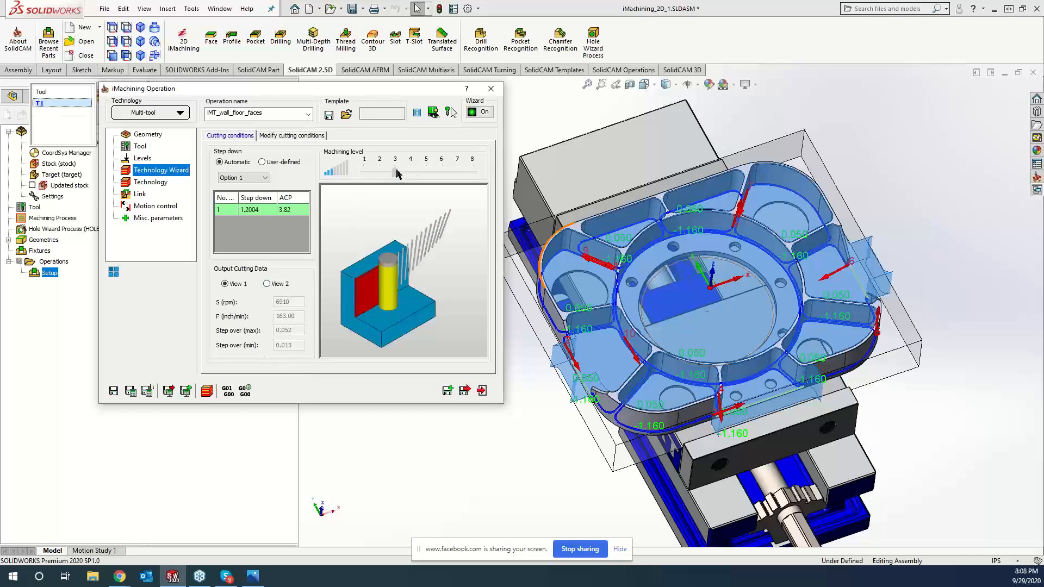
drag(398, 171, 481, 173)
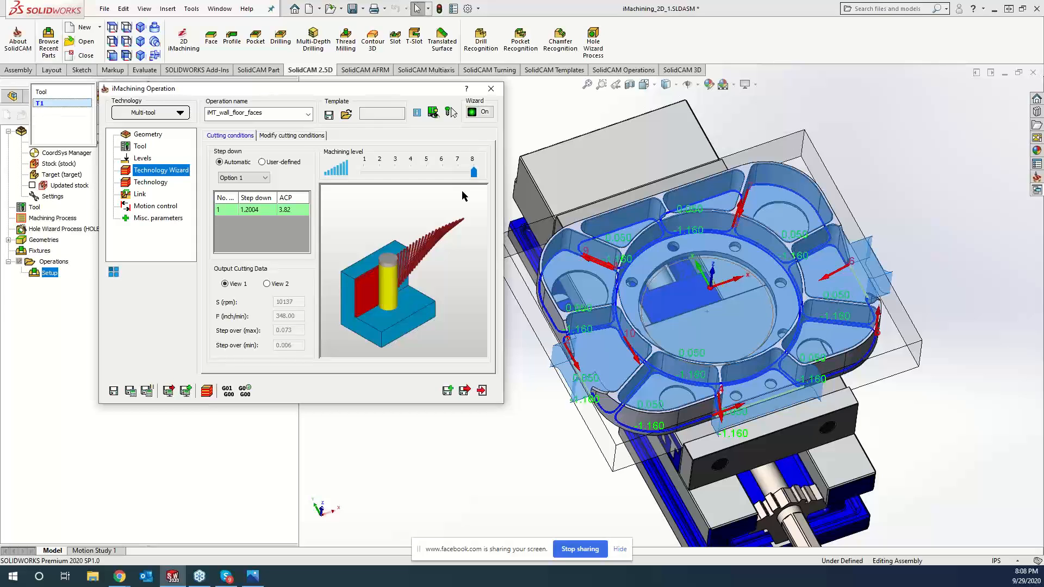
- Enable compensation for wall finishing in the iMachining operation's technology settings
click(151, 183)
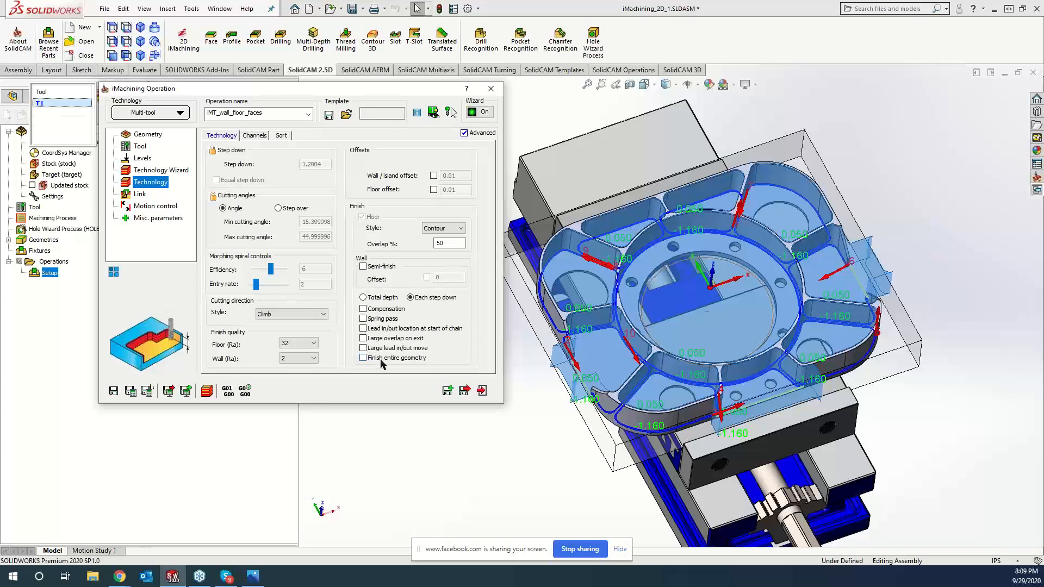
click(363, 309)
click(453, 244)
- Set the finish quality to Ra 32 for both the floor and the wall
click(298, 344)
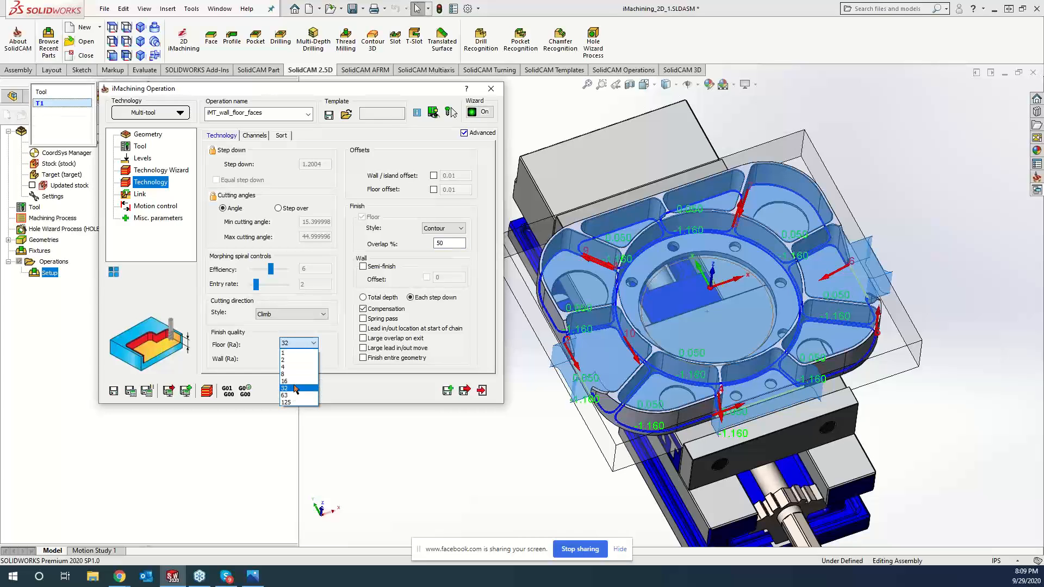
click(335, 377)
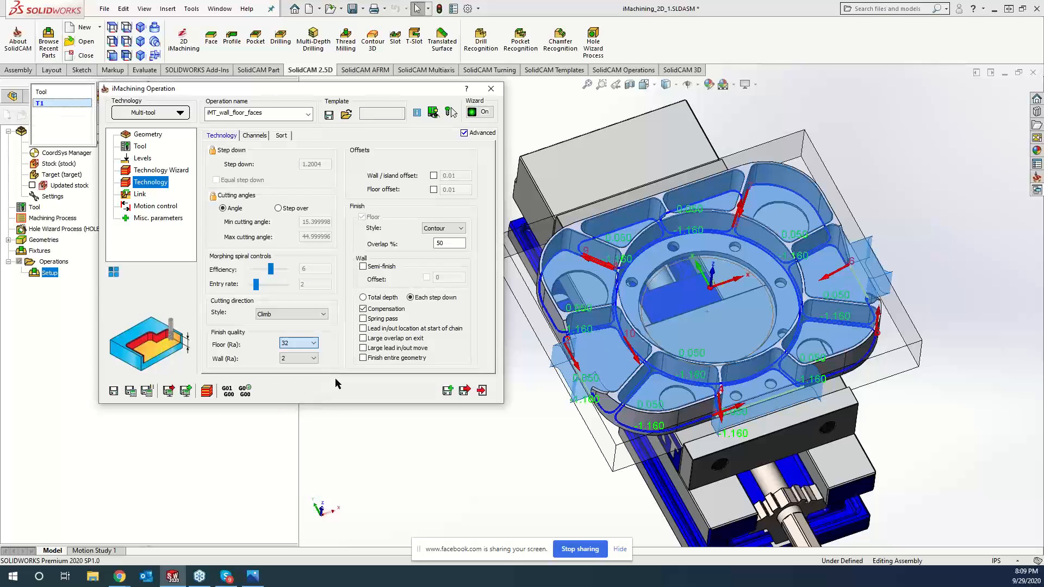
double_click(284, 344)
click(308, 343)
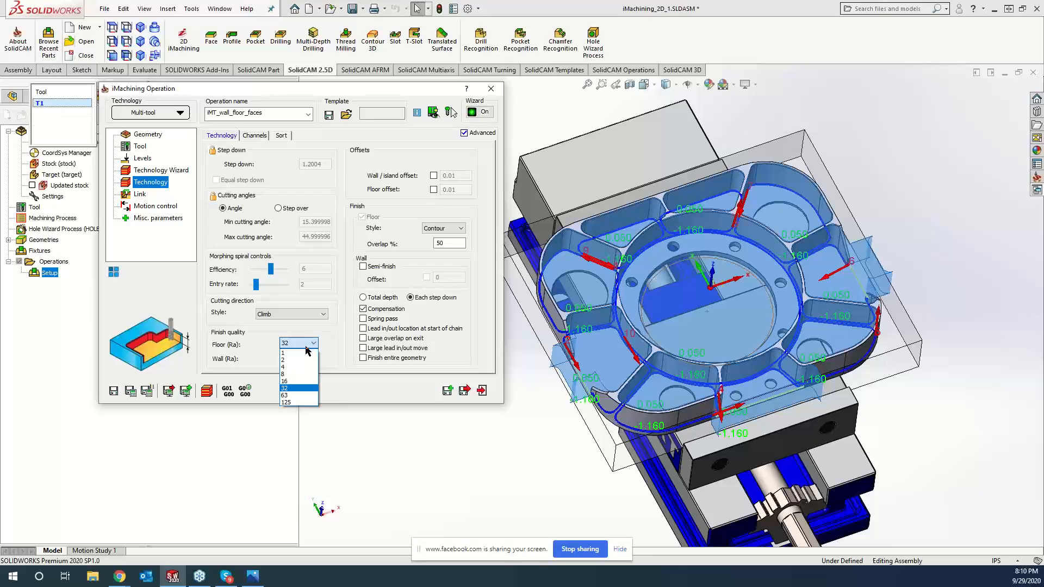
click(298, 389)
click(300, 361)
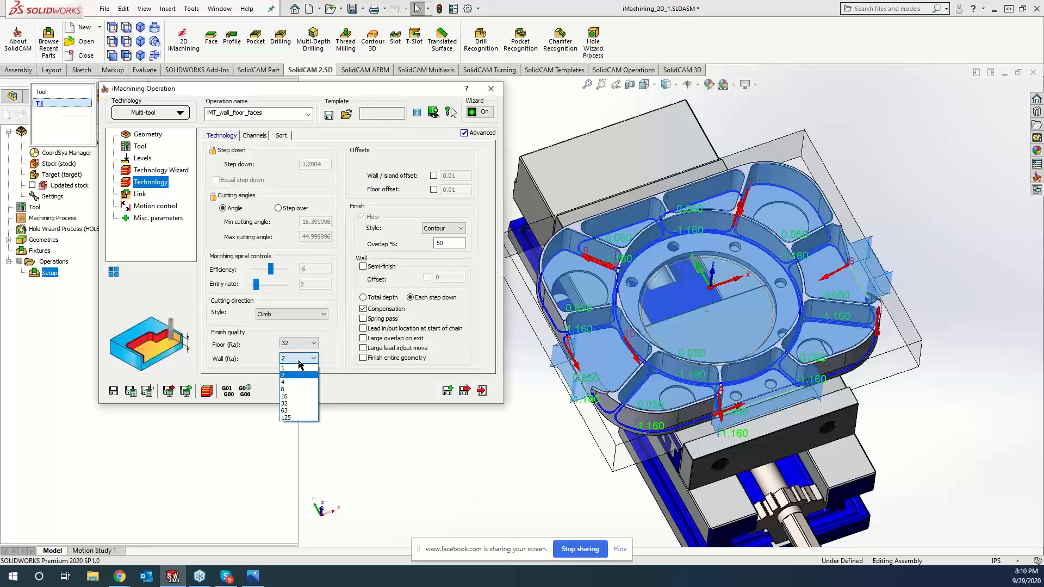
click(303, 408)
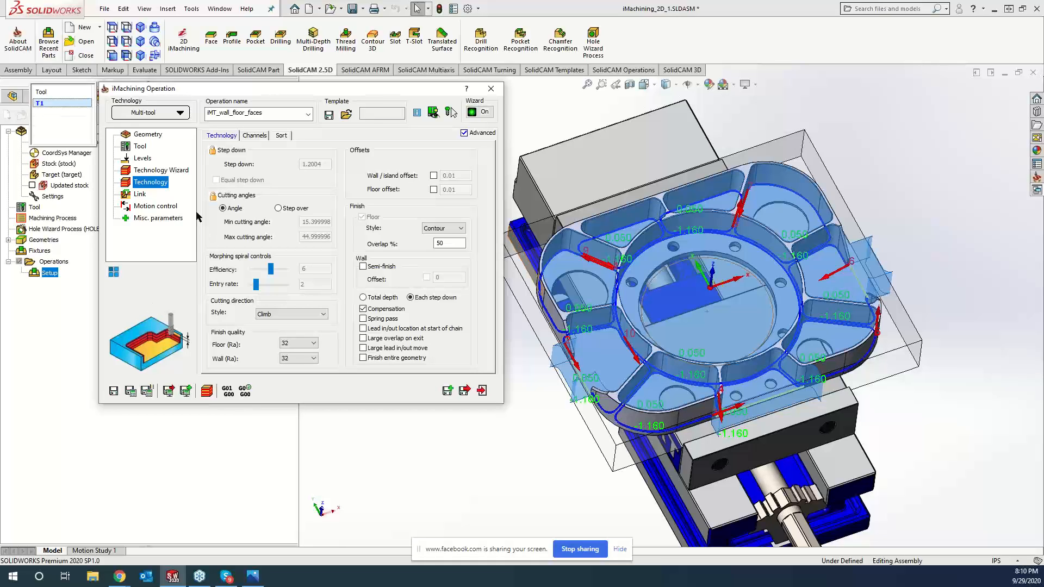
- Review the link settings, calculate the operation, open its simulation in SolidVerify, and return to the operation definition
click(140, 195)
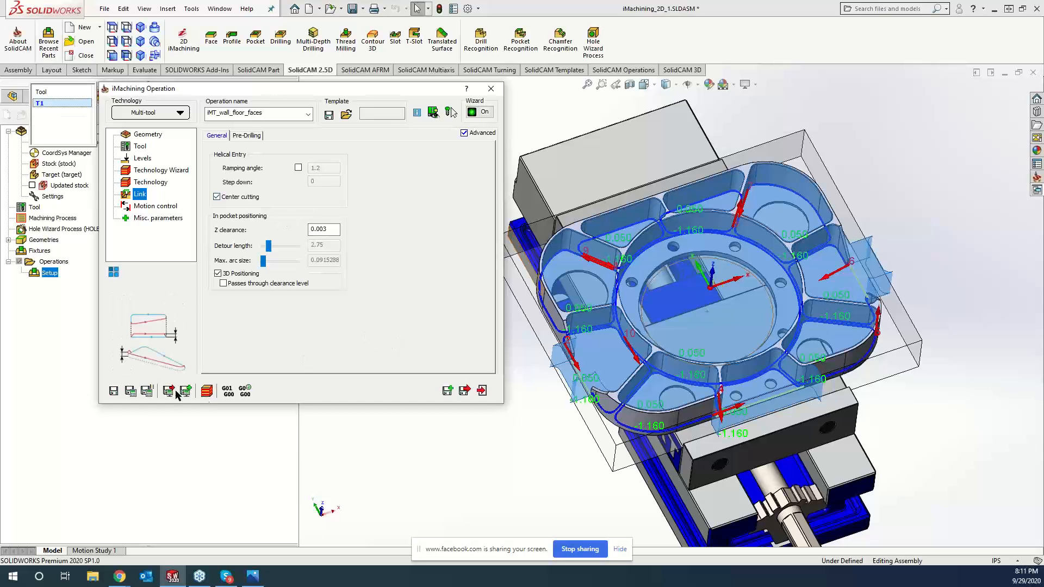
click(209, 395)
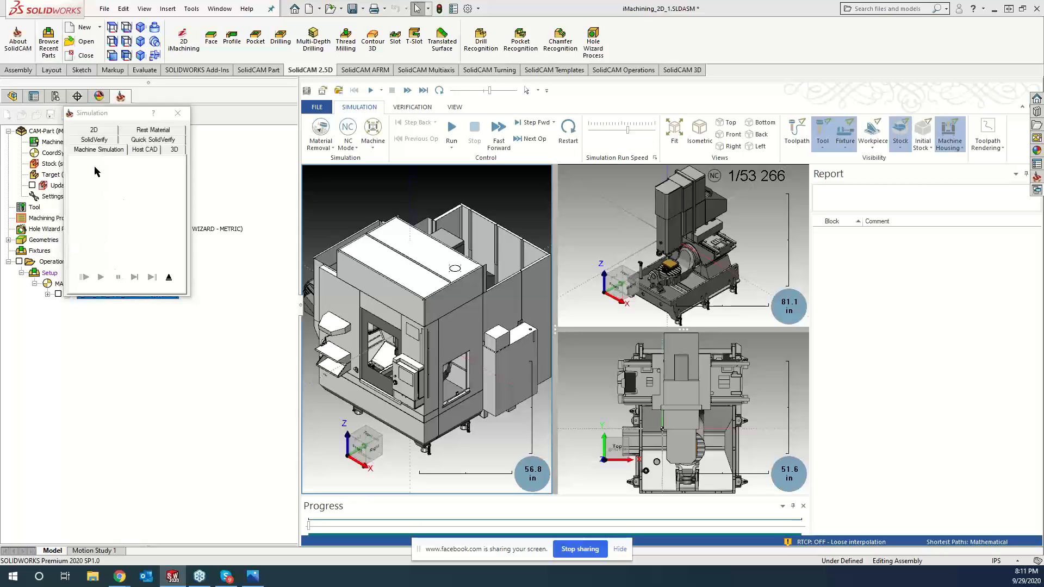
click(102, 141)
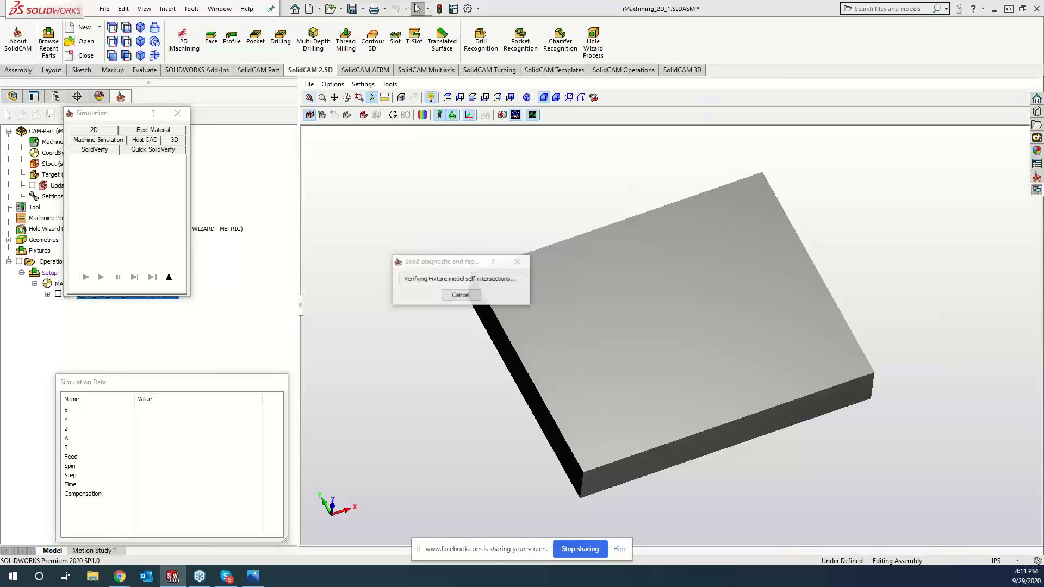
click(177, 113)
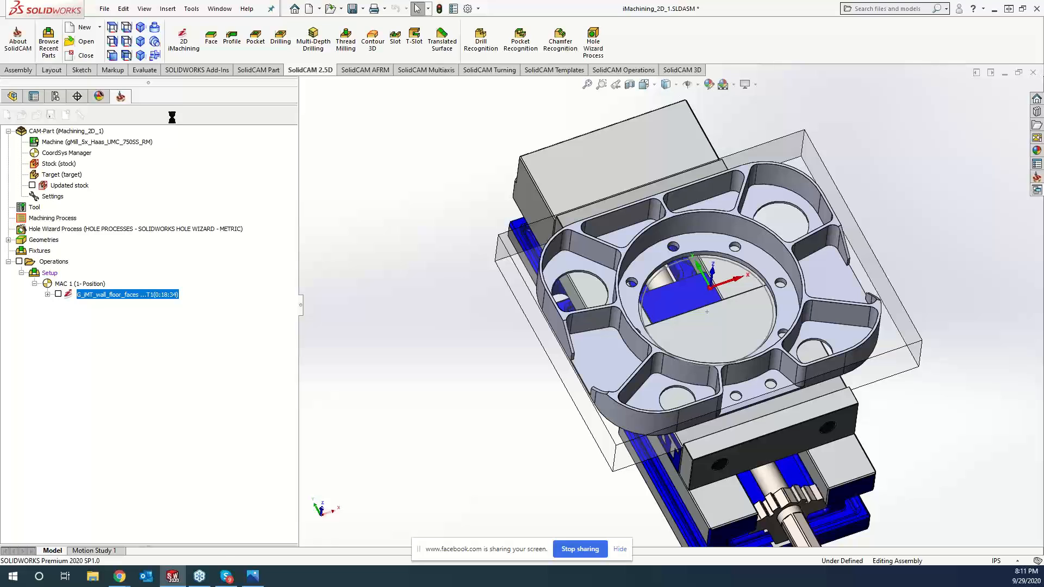
click(58, 294)
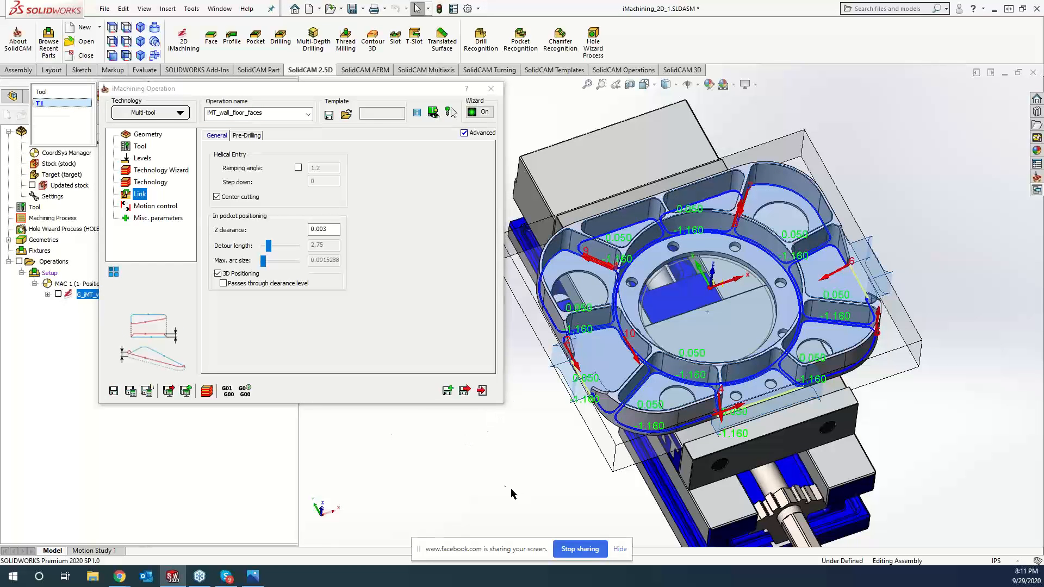
- Turn the geometry preview off and back on to inspect the part without the pocket face markings
middle_drag(526, 457, 518, 444)
middle_drag(557, 388, 553, 375)
middle_drag(901, 330, 846, 192)
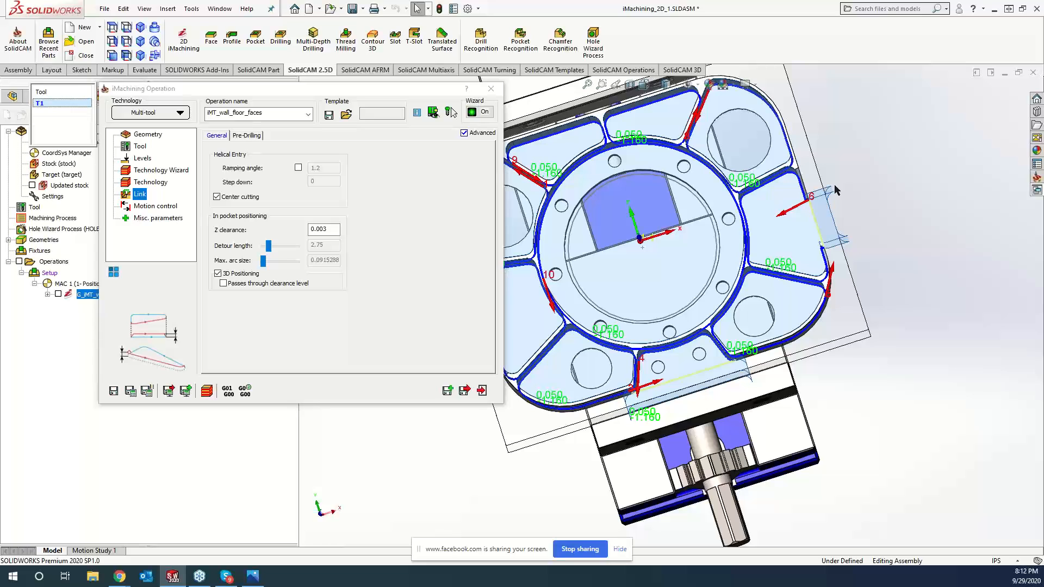
middle_drag(831, 195, 694, 235)
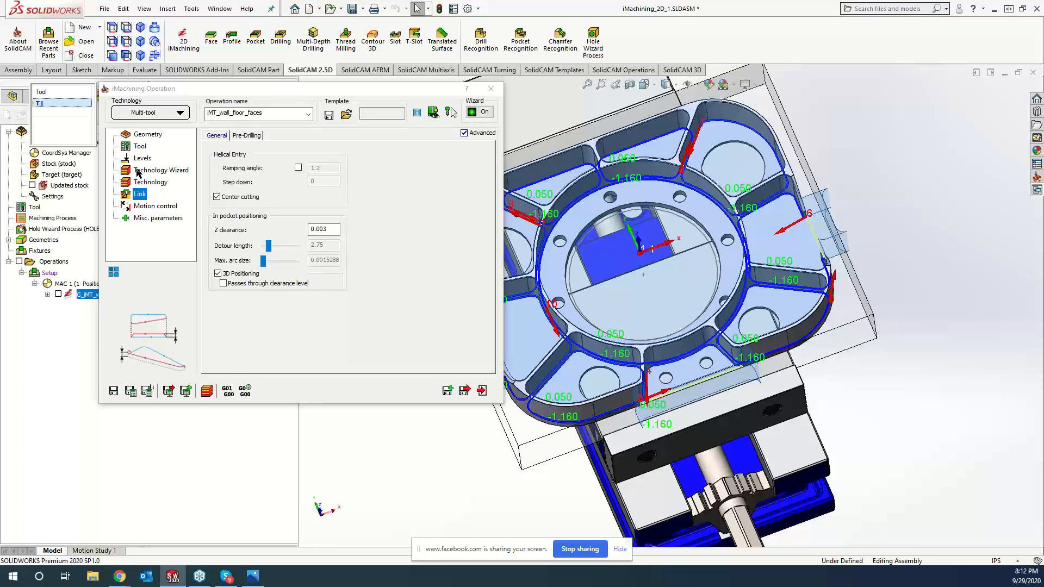
click(146, 136)
click(219, 136)
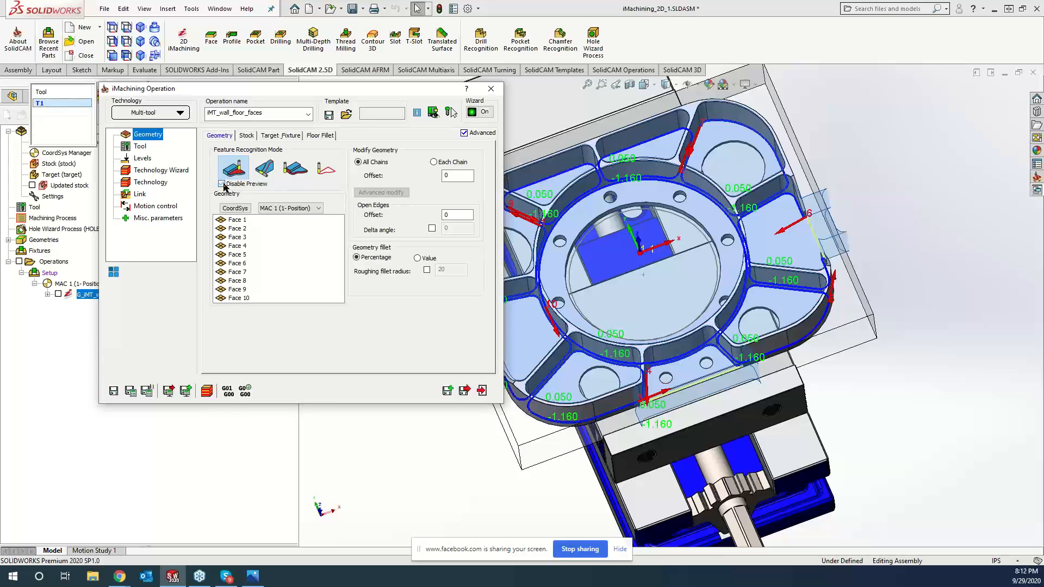
click(222, 185)
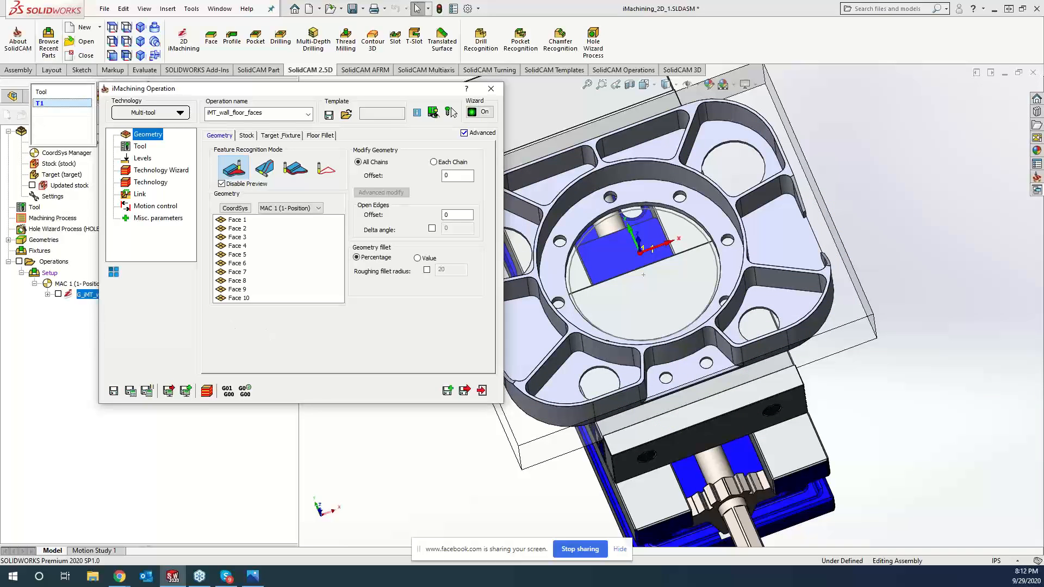
click(451, 109)
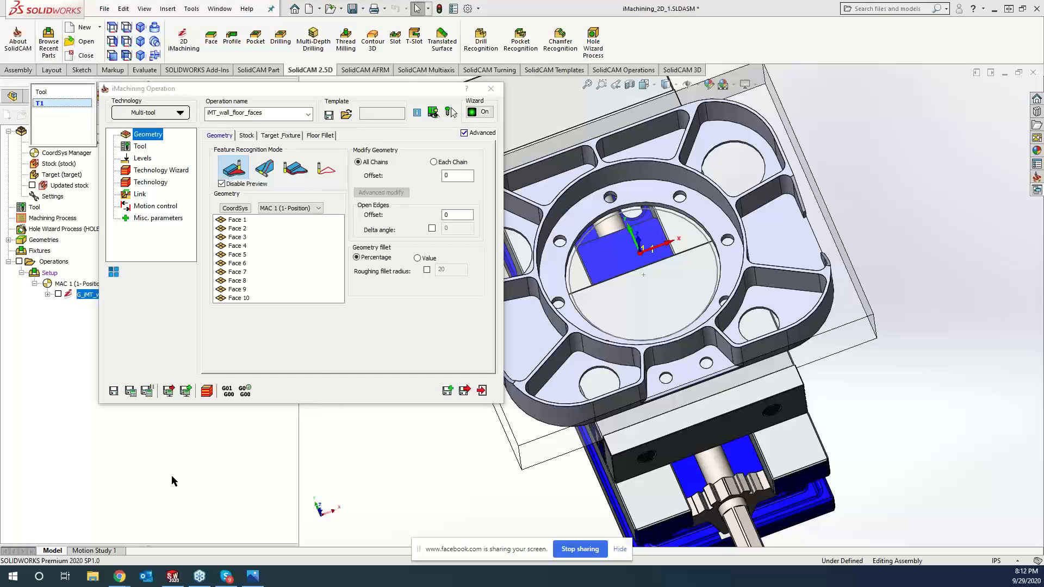
click(222, 183)
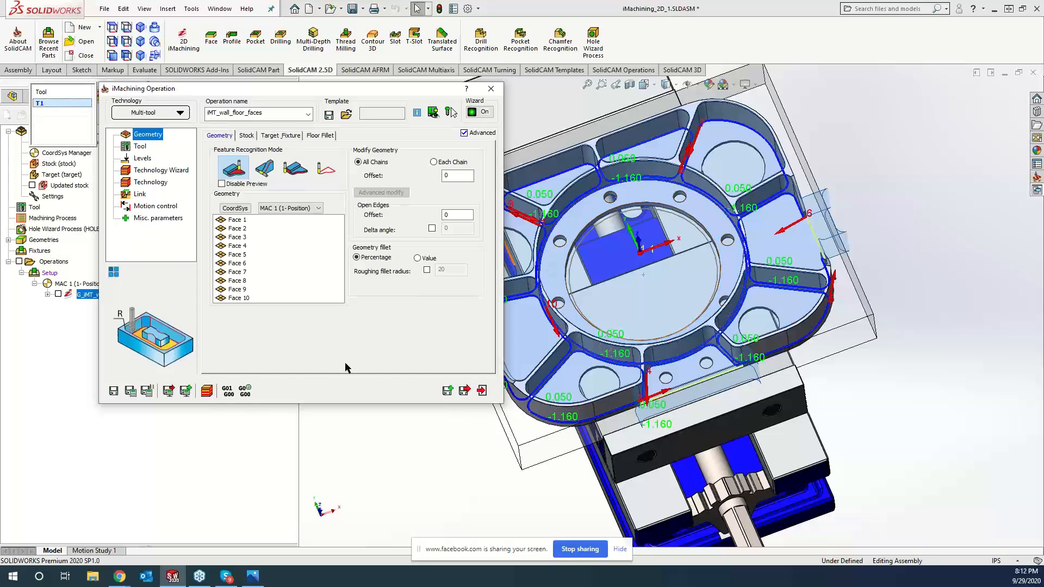
- Play the operation's material-removal simulation in SolidVerify and check the simulation accuracy settings while it runs
click(206, 391)
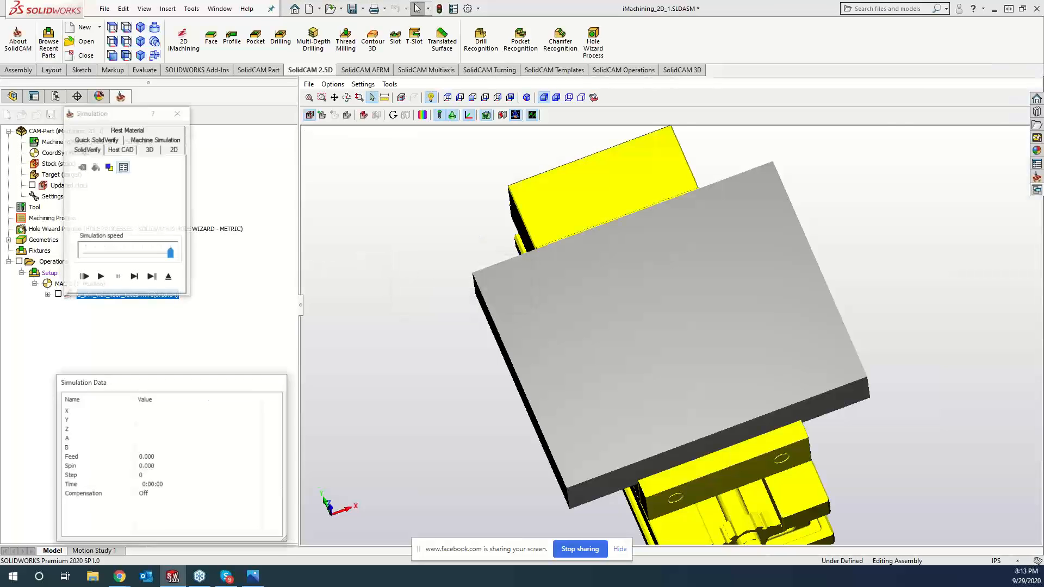
click(101, 277)
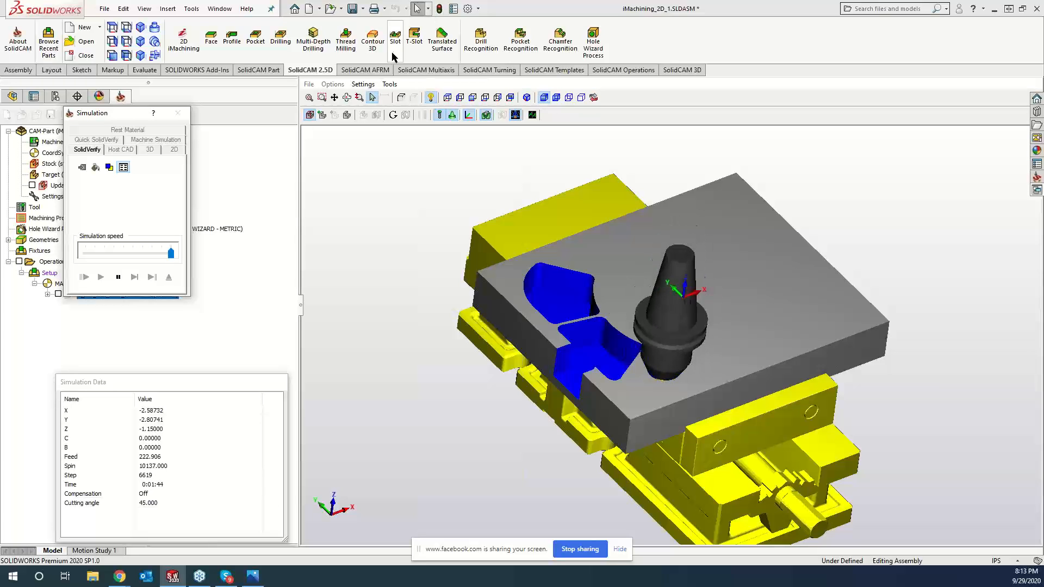
click(362, 83)
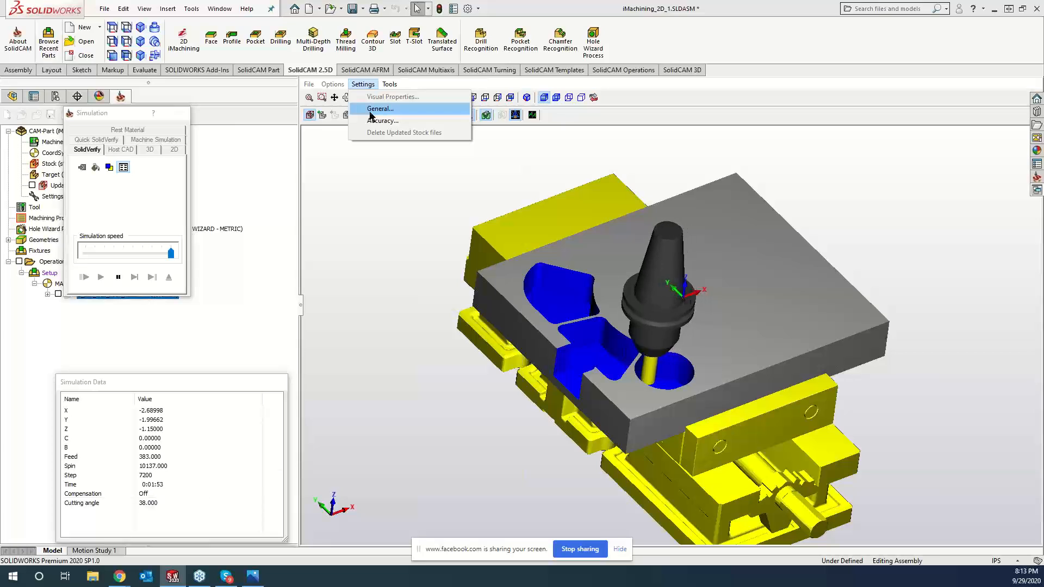
click(374, 120)
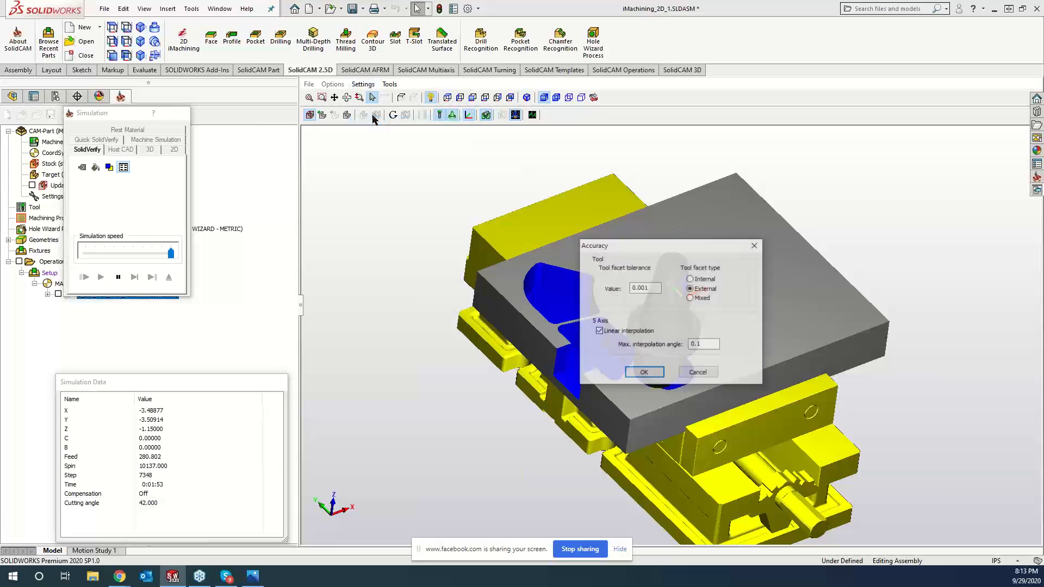
click(643, 371)
- Open the simulation's general settings, edit the fixed-step animation redraw interval, and accept the settings
click(362, 85)
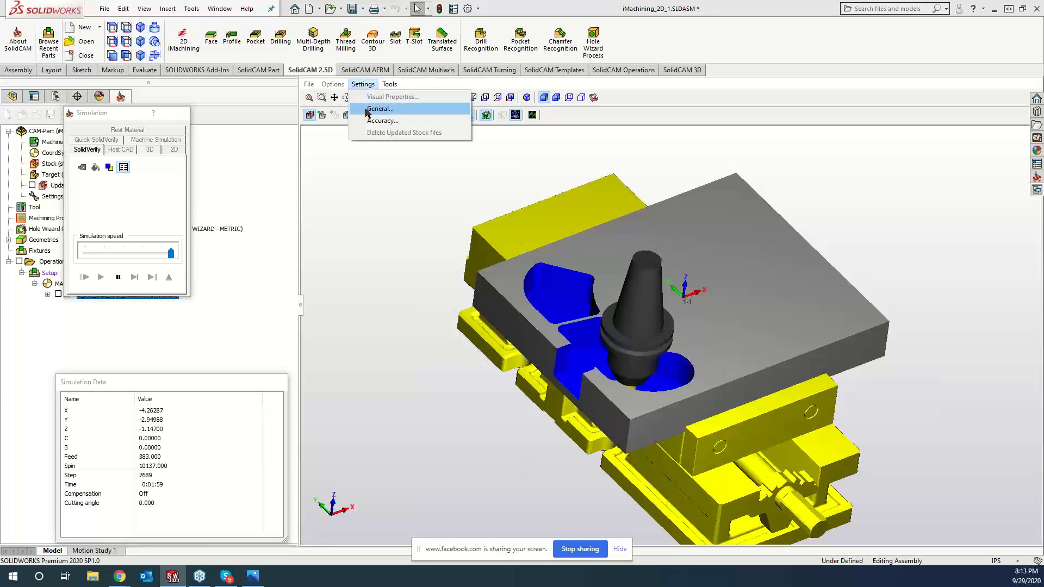
click(494, 297)
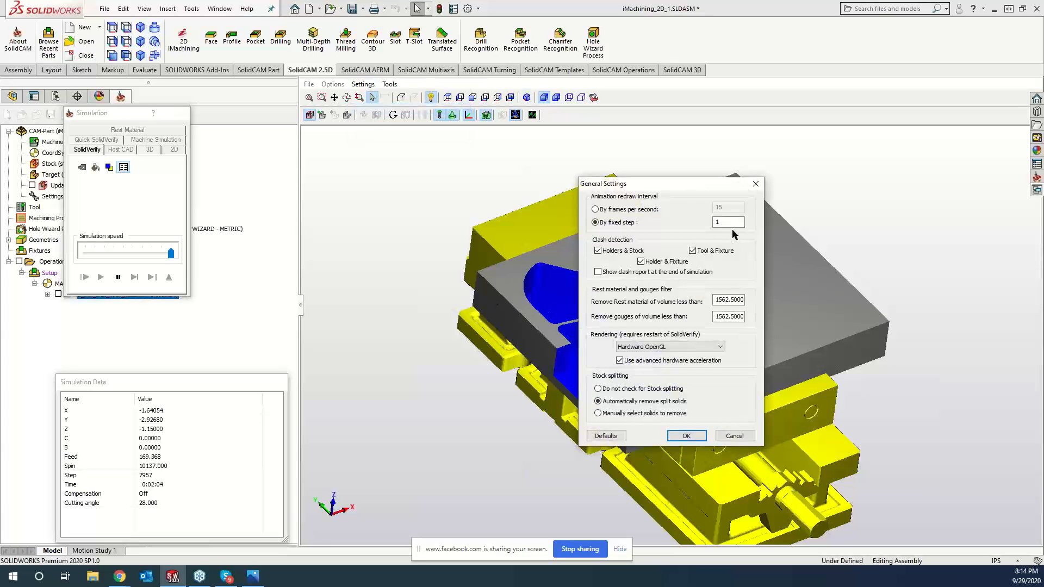
click(733, 223)
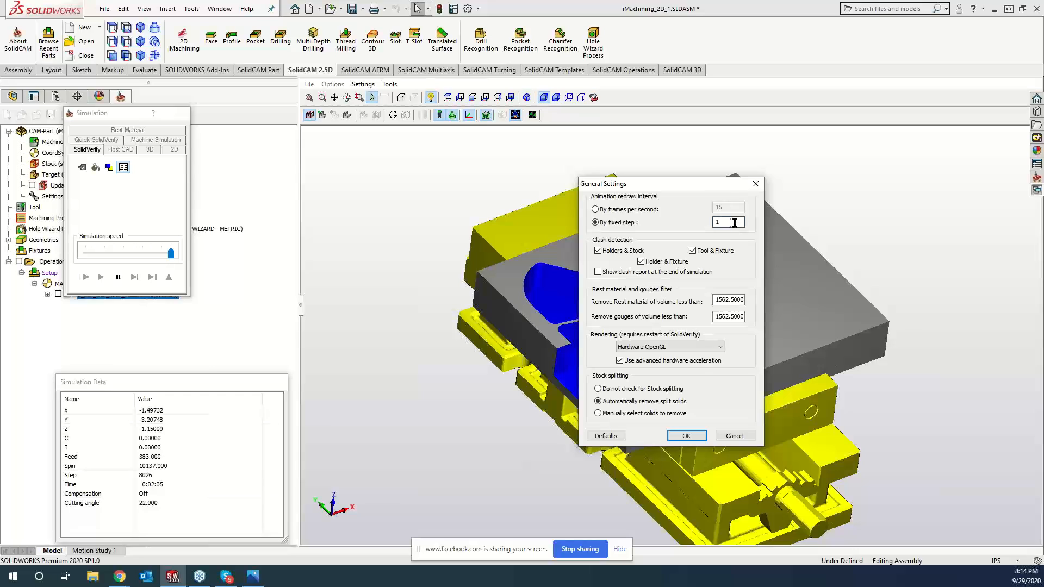
click(686, 436)
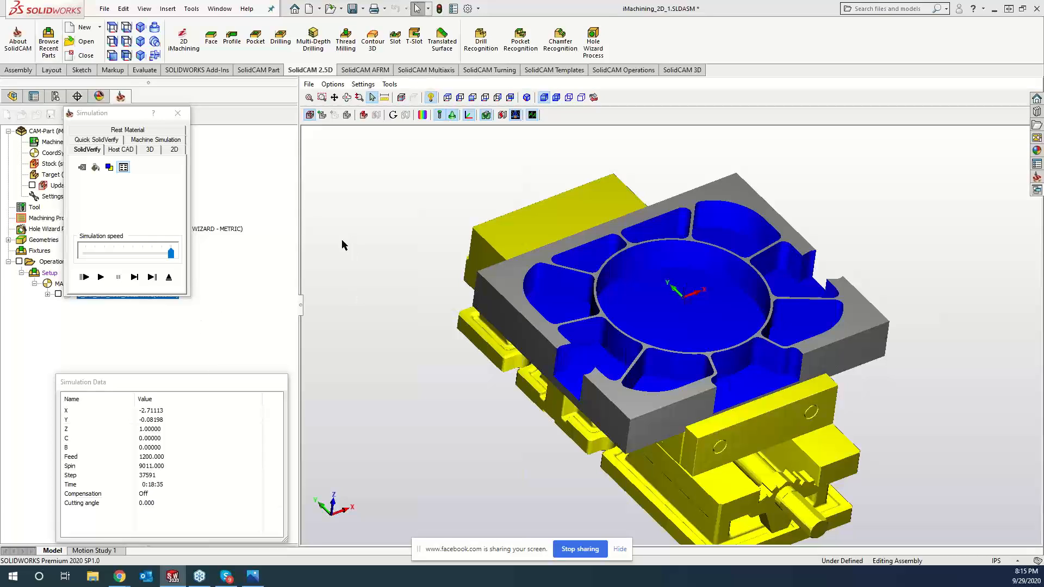
- Compare the machined stock with the target model from two viewing angles and close the simulation
click(176, 114)
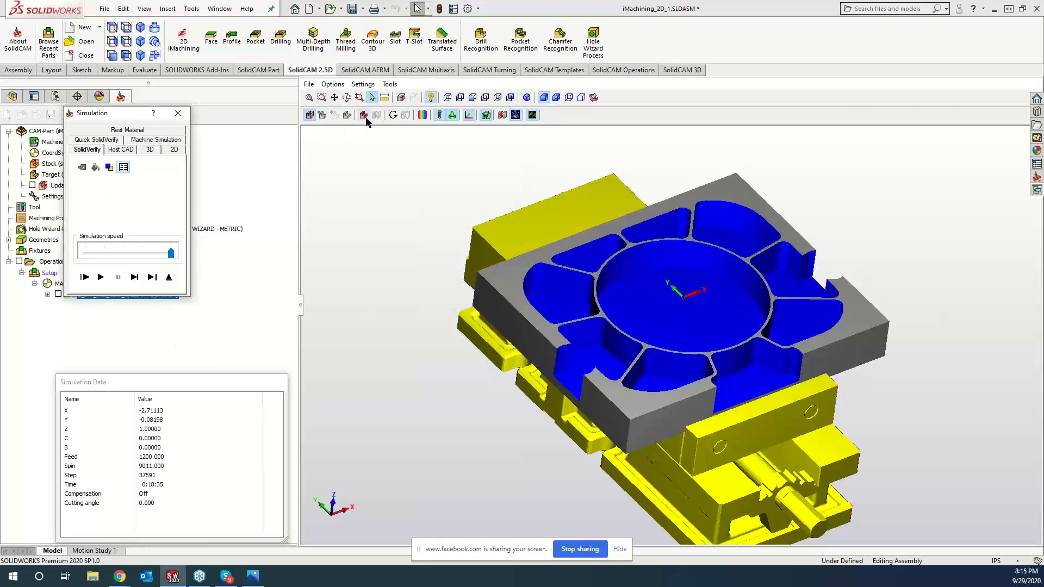
click(422, 115)
click(835, 116)
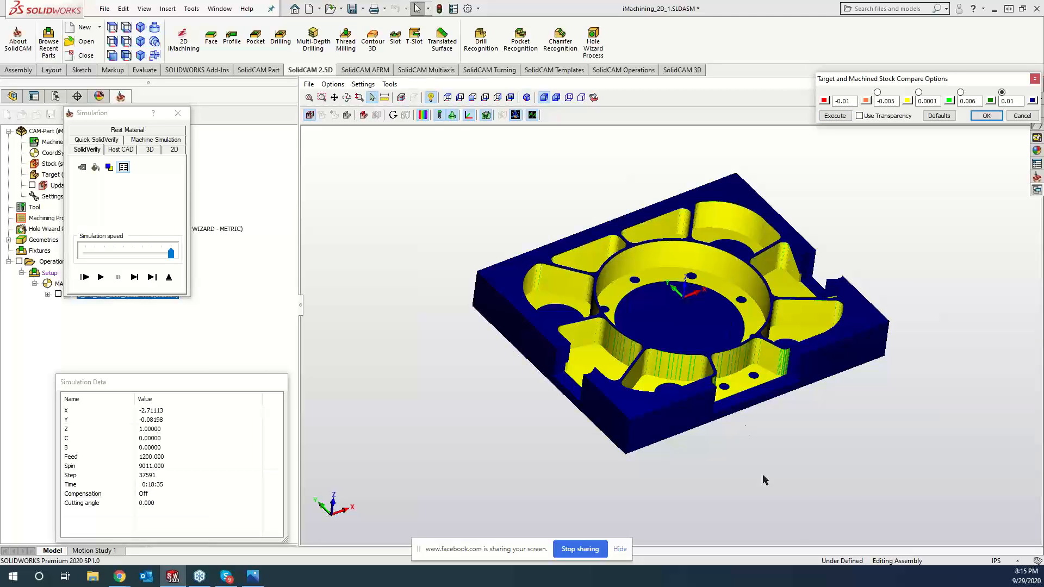
middle_drag(782, 375, 570, 330)
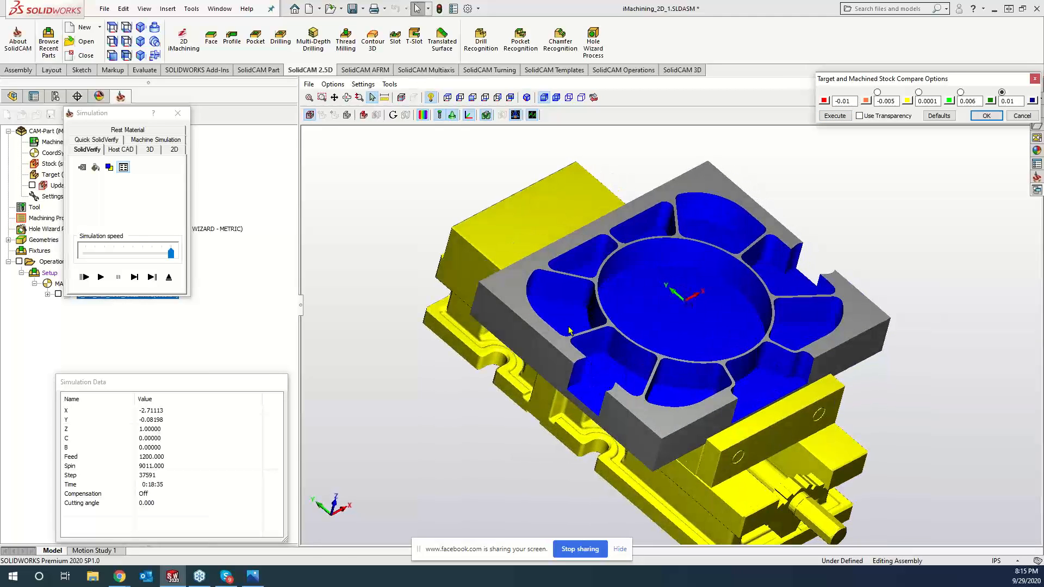
click(826, 119)
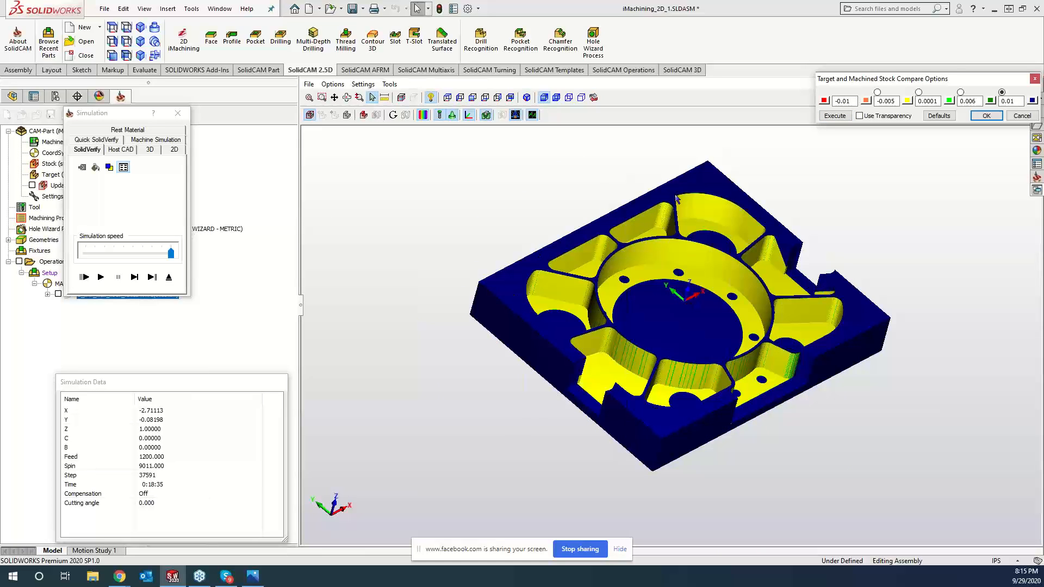
click(177, 113)
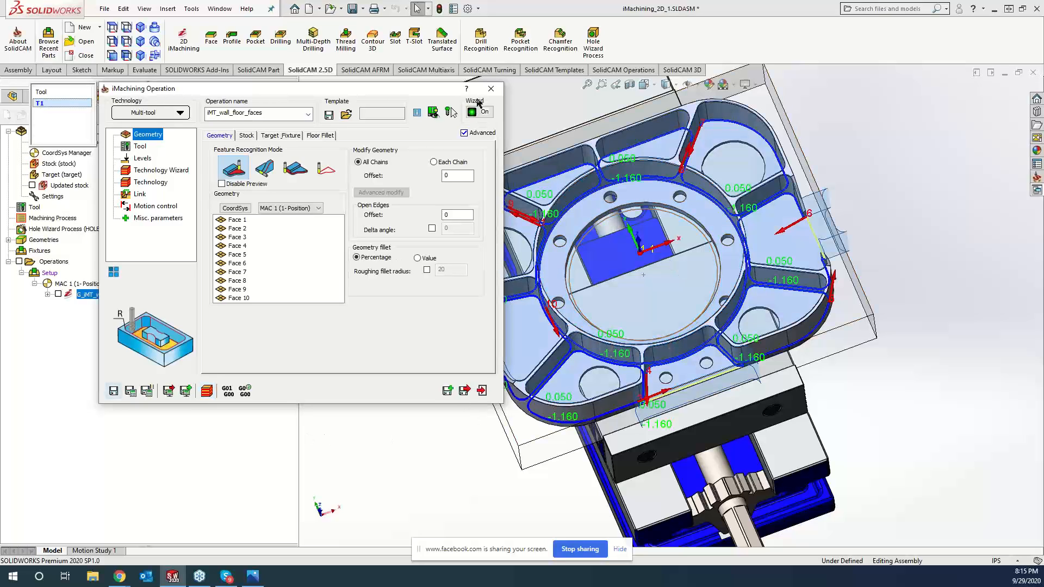
- Start another multi-tool iMachining operation with the part's top rib face as its geometry, and view the tool table without assigning a tool
click(491, 88)
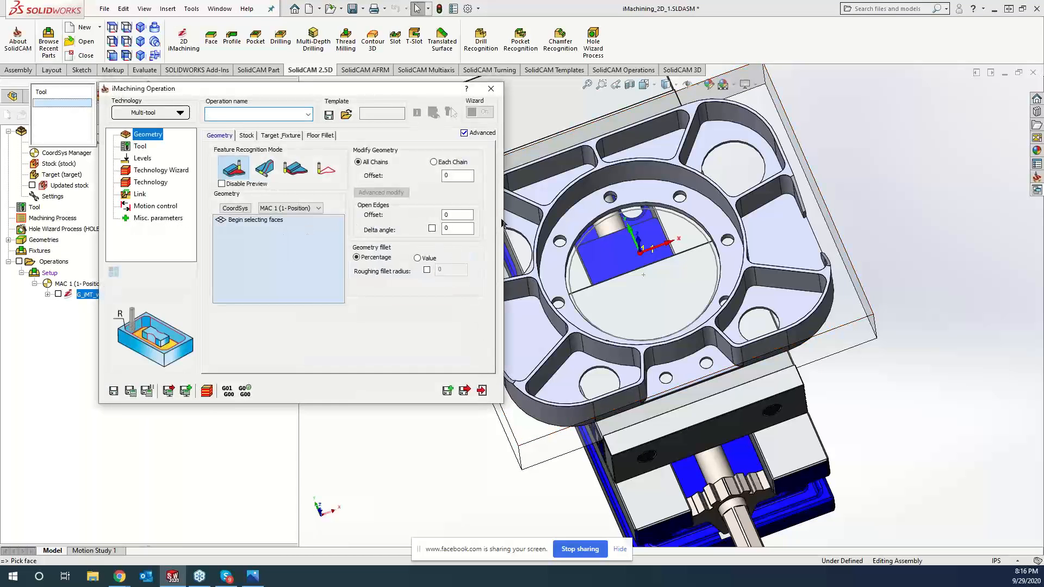
click(593, 146)
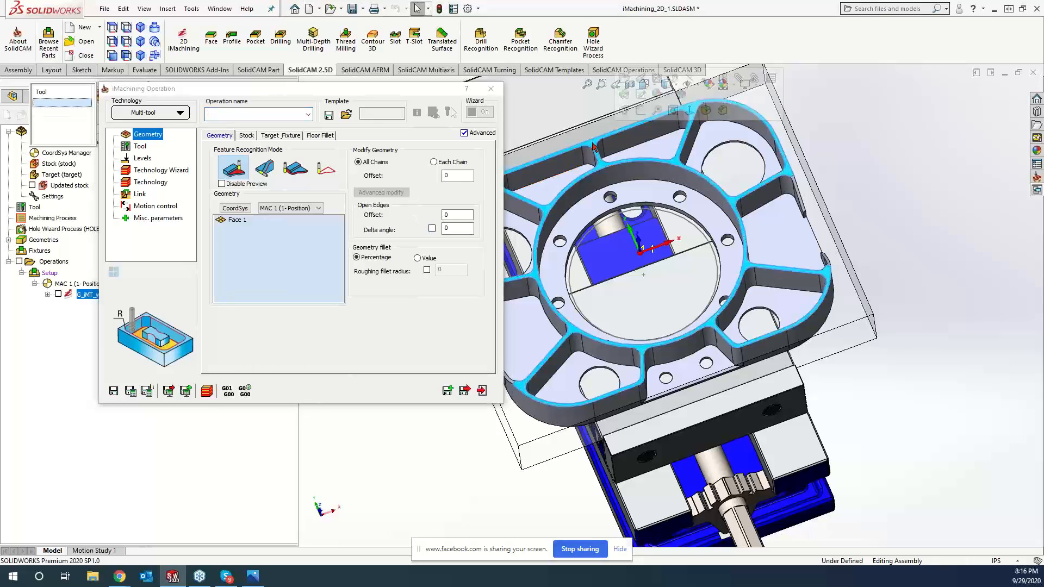
click(139, 146)
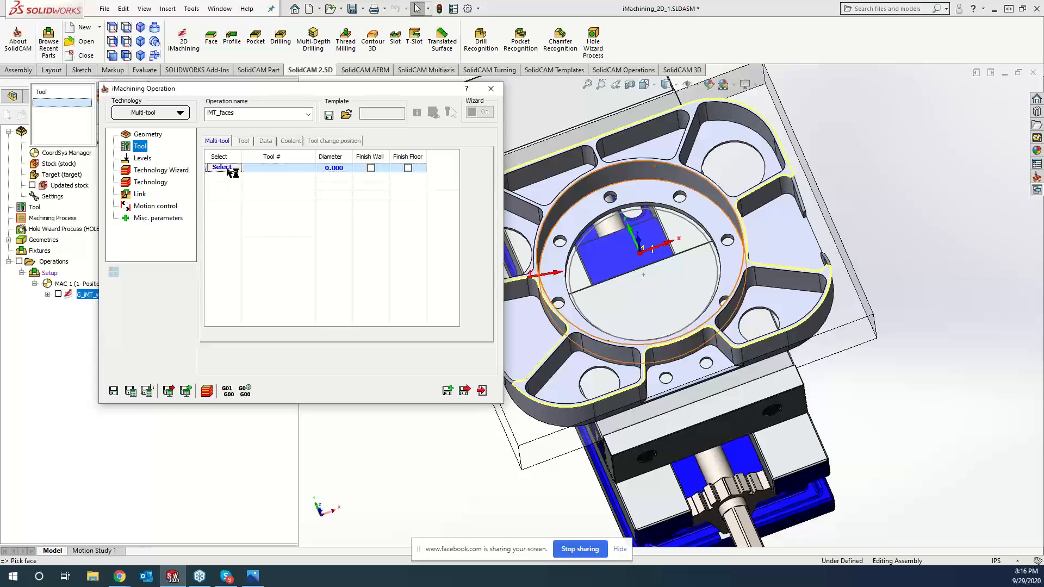
click(226, 170)
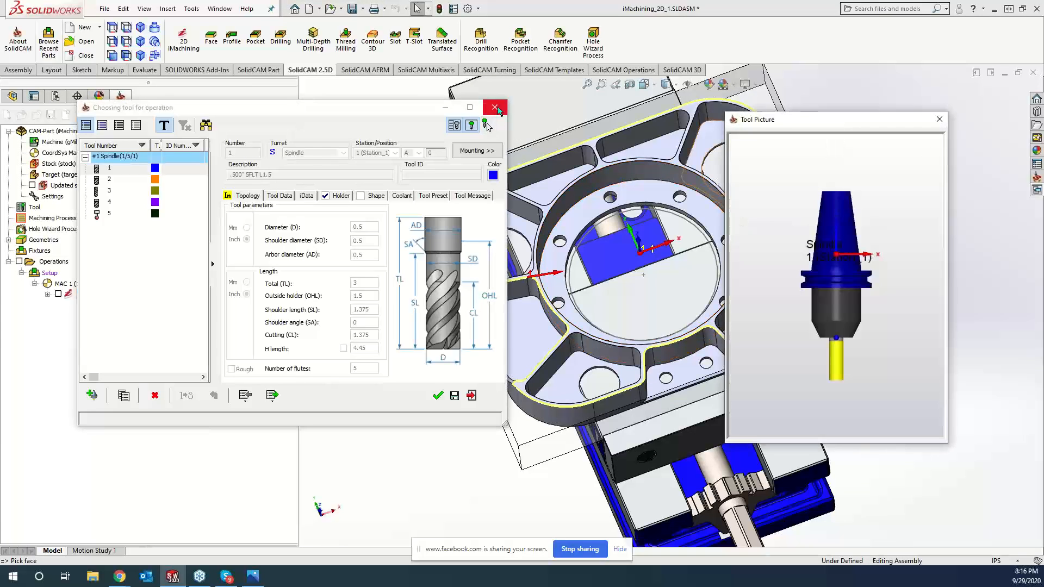
click(497, 108)
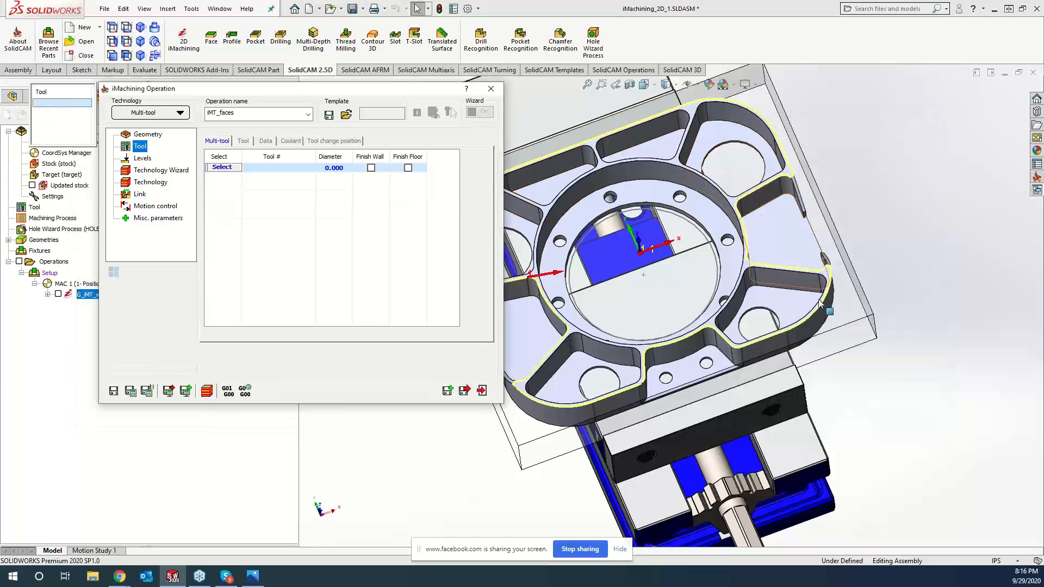
- Assign tool 1, the 0.5-inch five-flute end mill, as the first tool of the rib-face operation
scroll(663, 285, down, 3)
scroll(660, 296, up, 6)
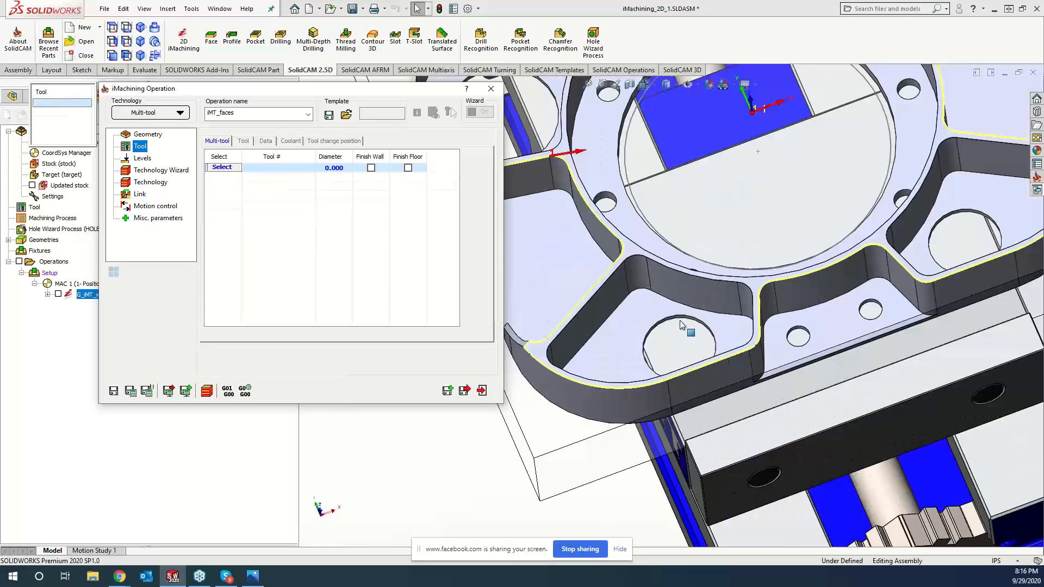
scroll(656, 312, down, 1)
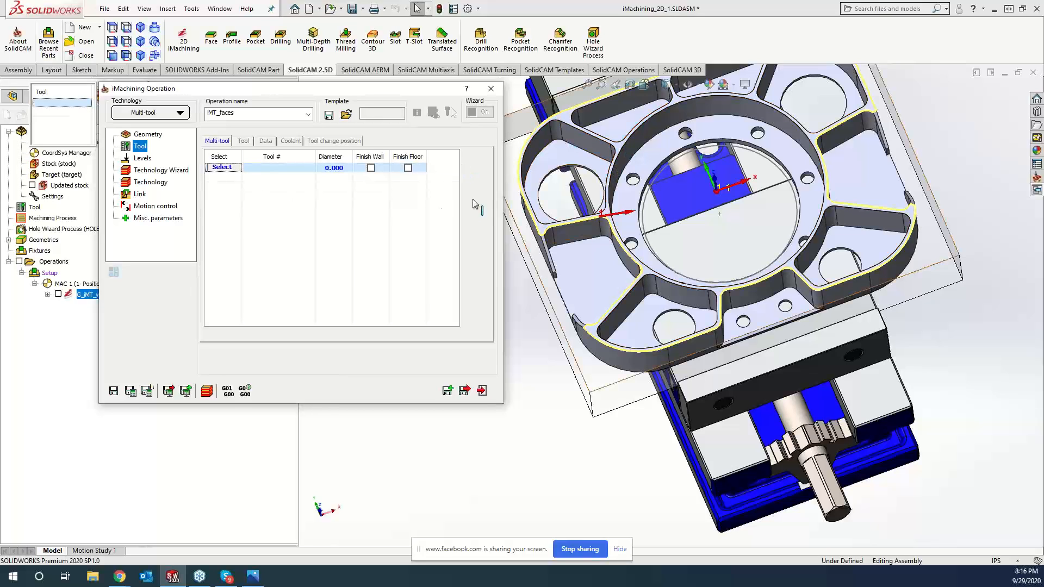
click(562, 116)
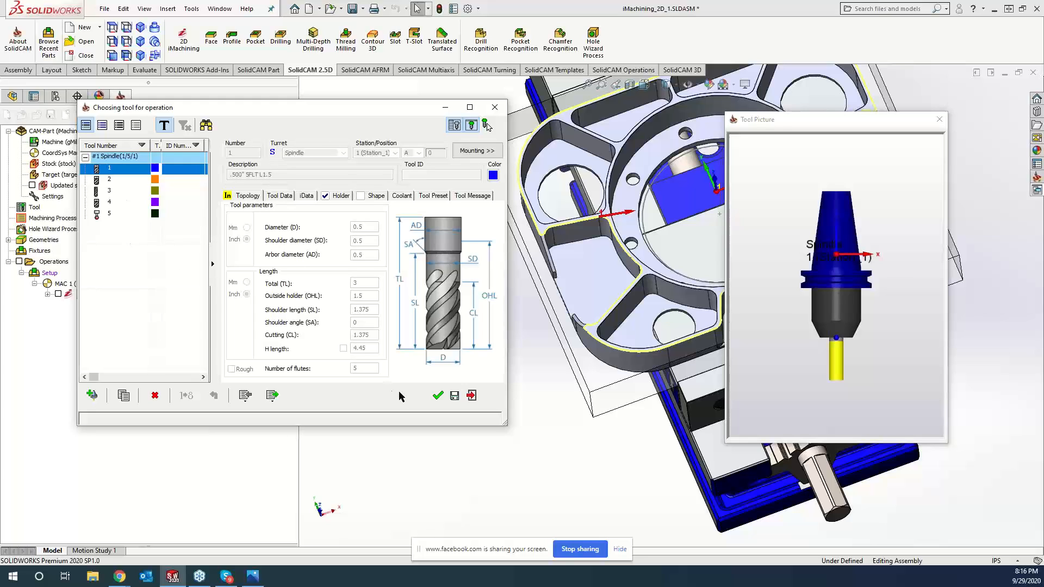
click(437, 396)
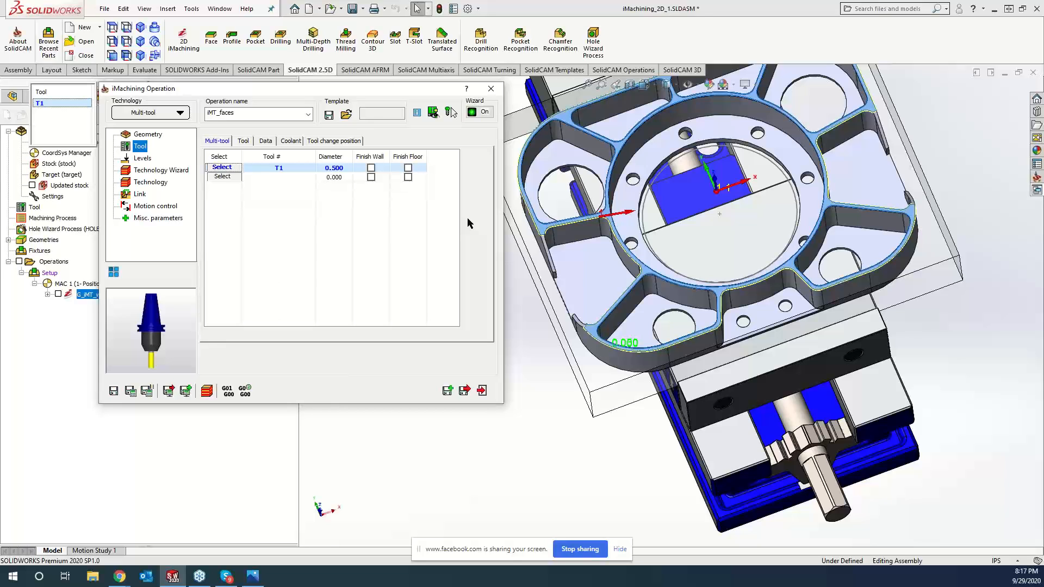
- Inspect the thin top rib faces up close and enable floor finishing, without wall finishing, for tool T1
click(533, 406)
scroll(550, 360, down, 8)
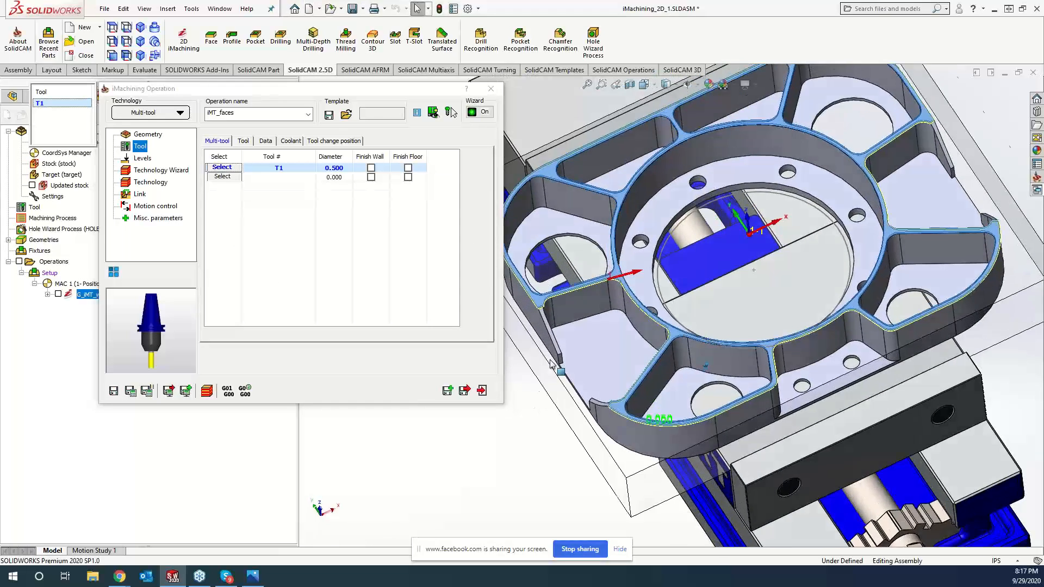
scroll(550, 363, down, 8)
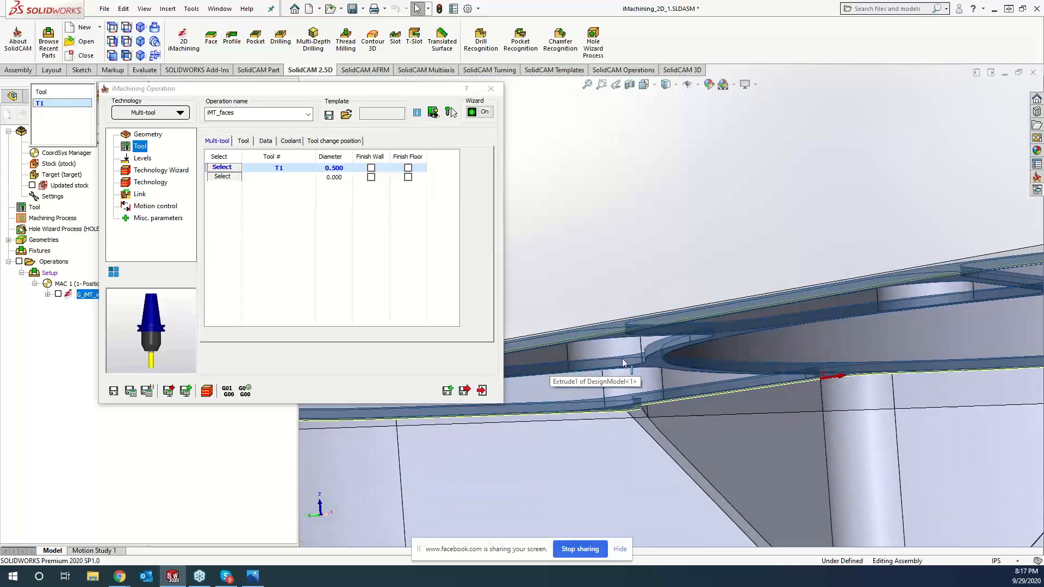
middle_drag(621, 358, 674, 308)
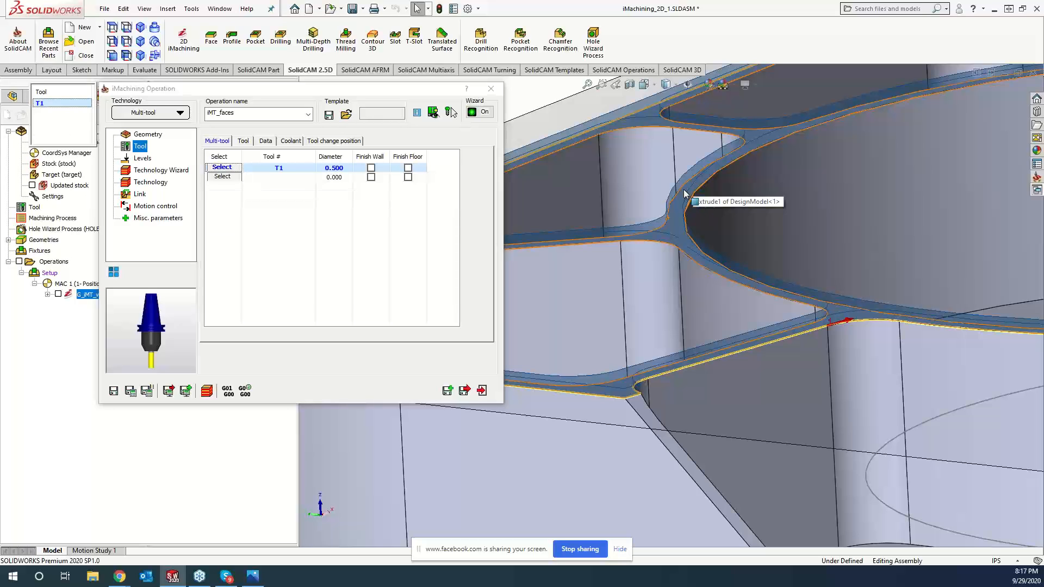
scroll(701, 272, up, 5)
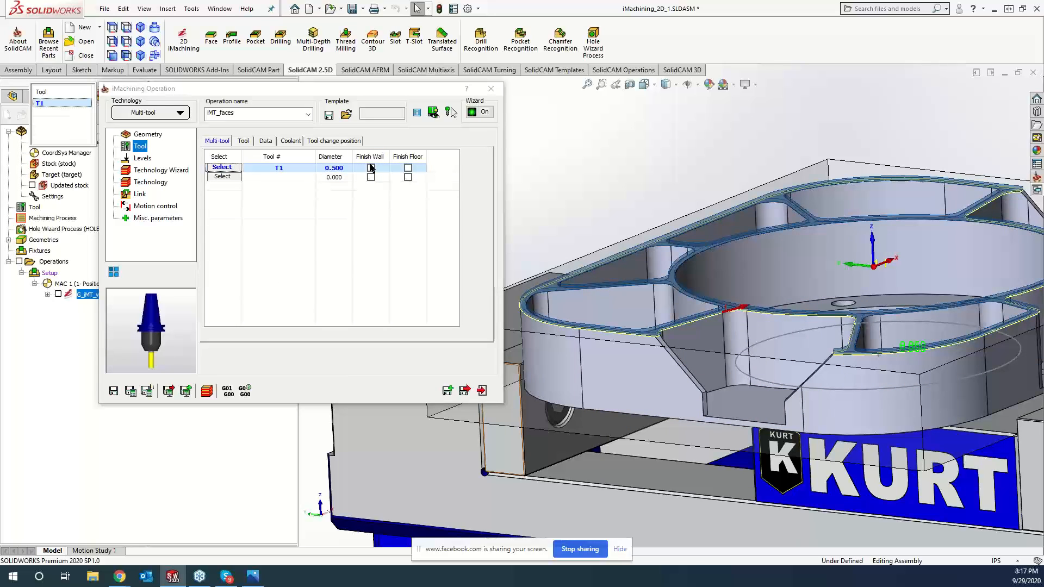
click(408, 168)
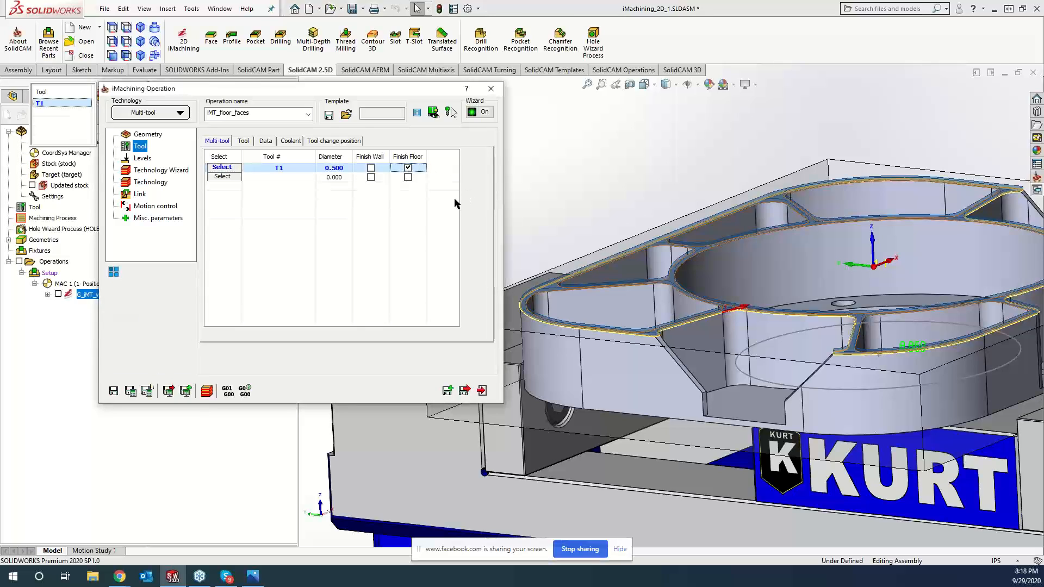
- Review the operation's levels, raise the machining level to 8, check the technology settings, and save and calculate the toolpath
click(142, 158)
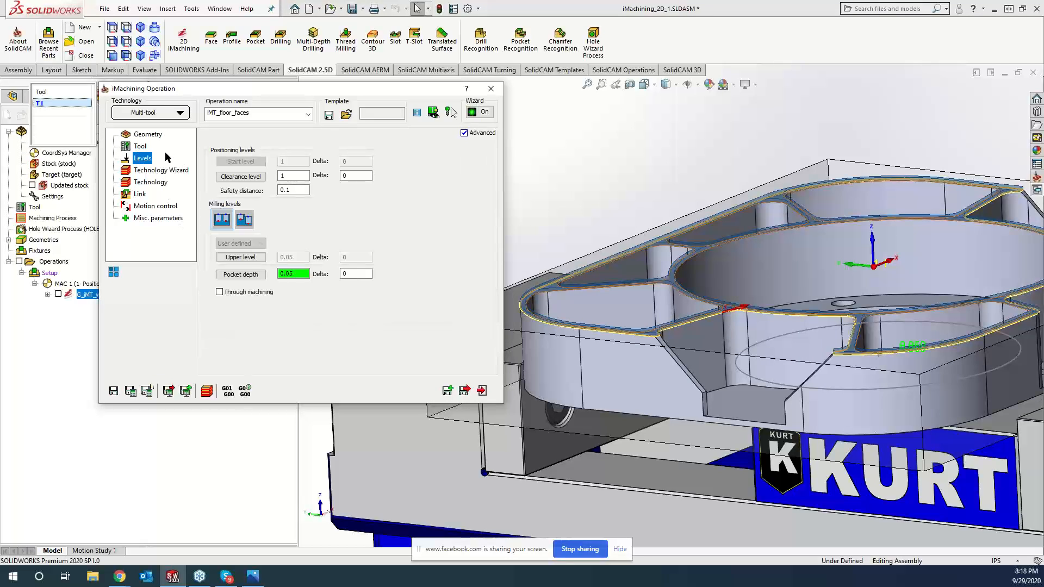
click(151, 170)
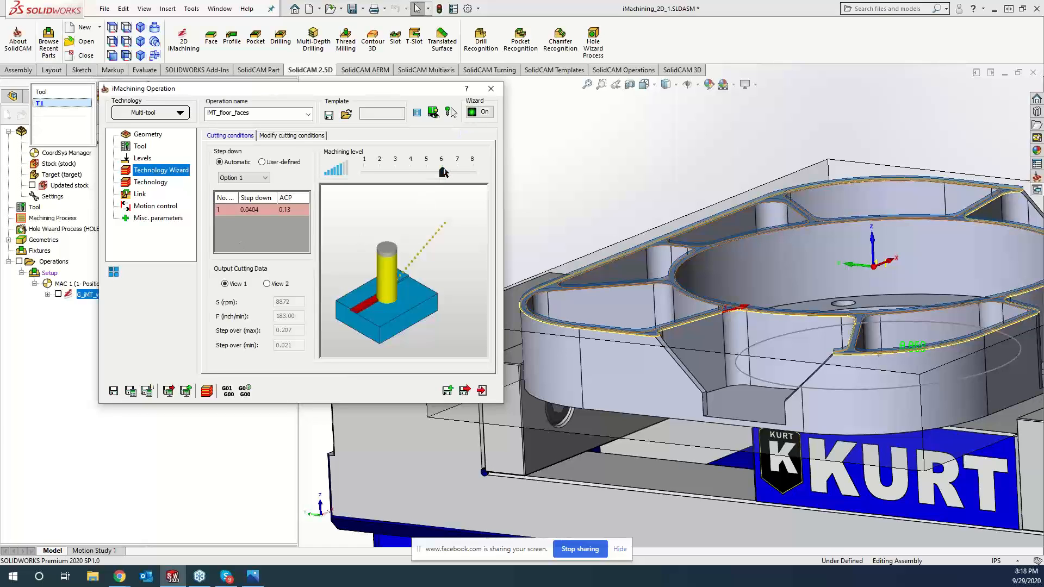
drag(443, 171, 473, 172)
click(158, 184)
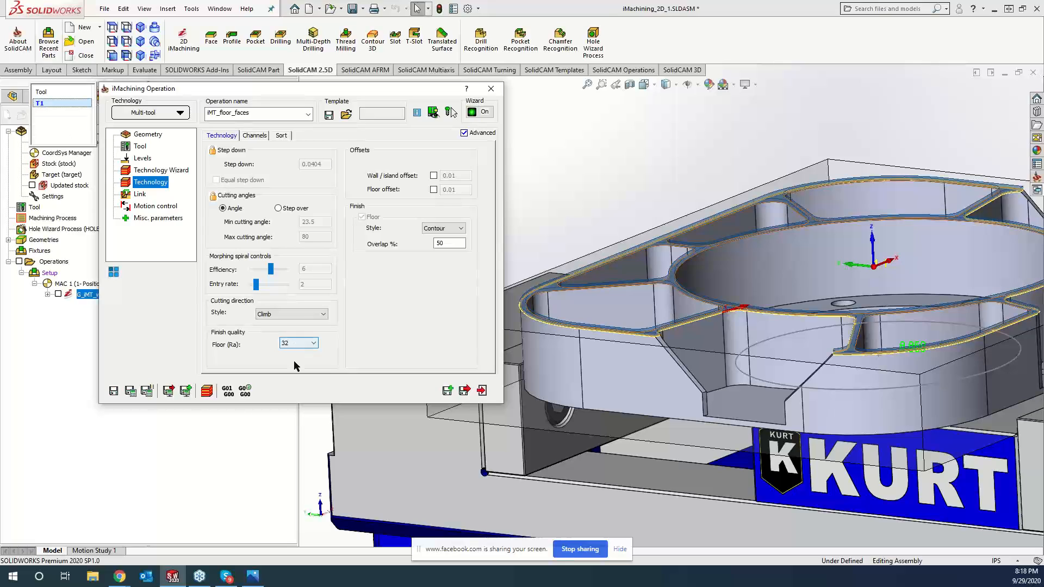
click(131, 390)
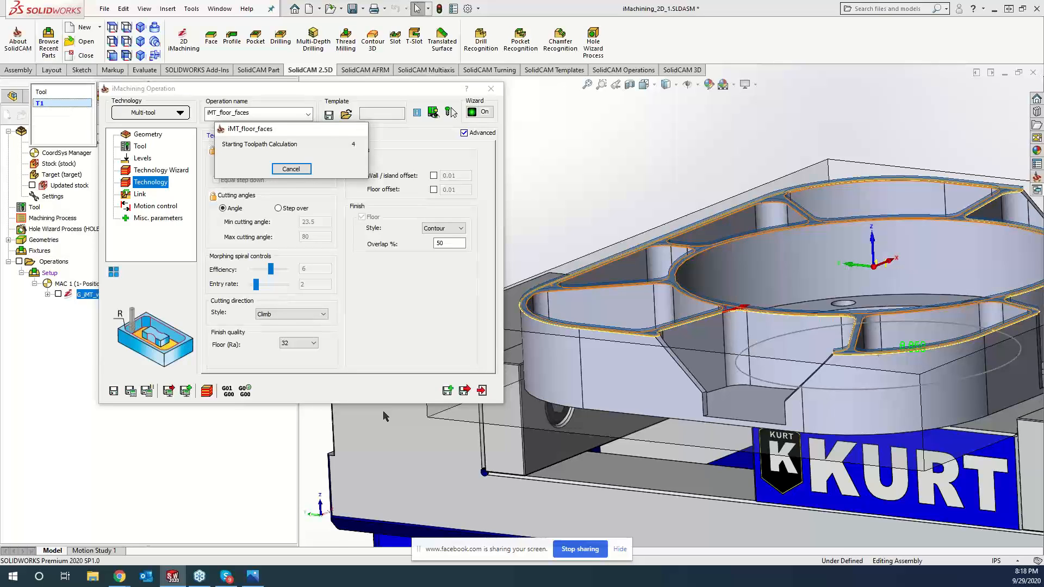
- Play the rib-face operation's material-removal simulation in SolidVerify and view the machined ribs from above
click(206, 391)
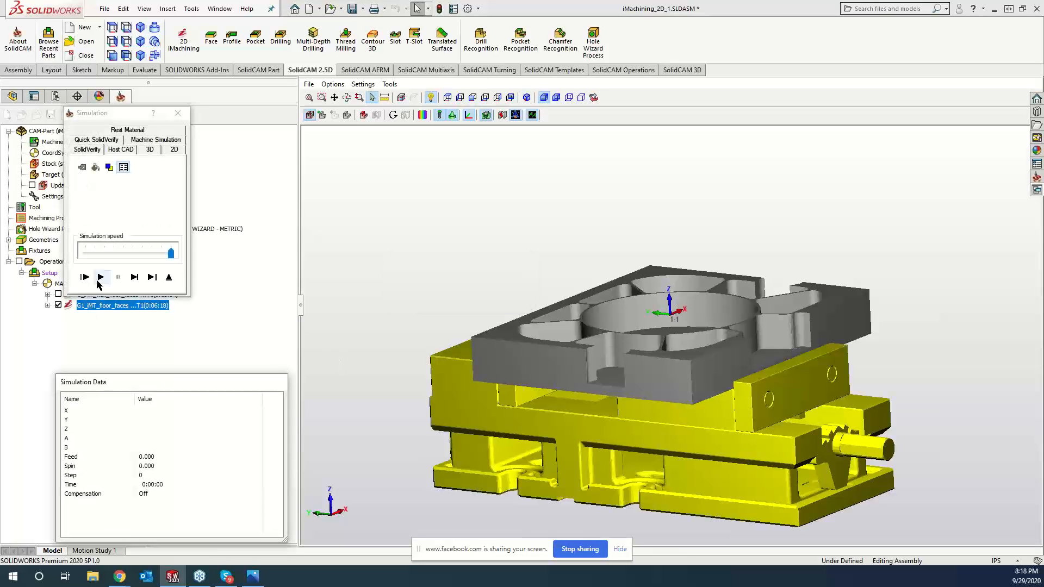
click(101, 277)
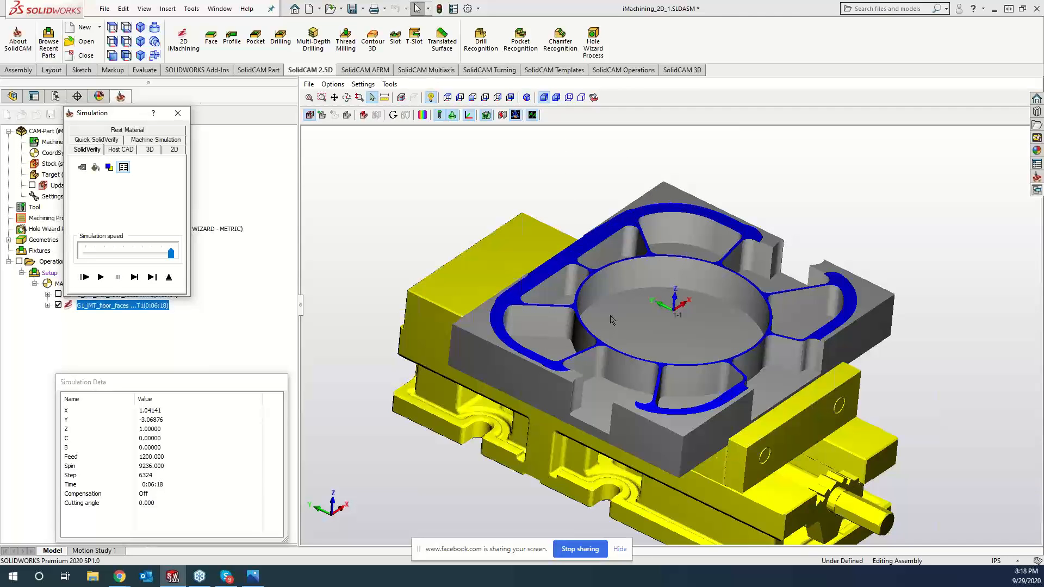
middle_drag(676, 311, 566, 308)
- Compare the machined stock with the target model using the existing tolerances, and close the simulation
click(420, 116)
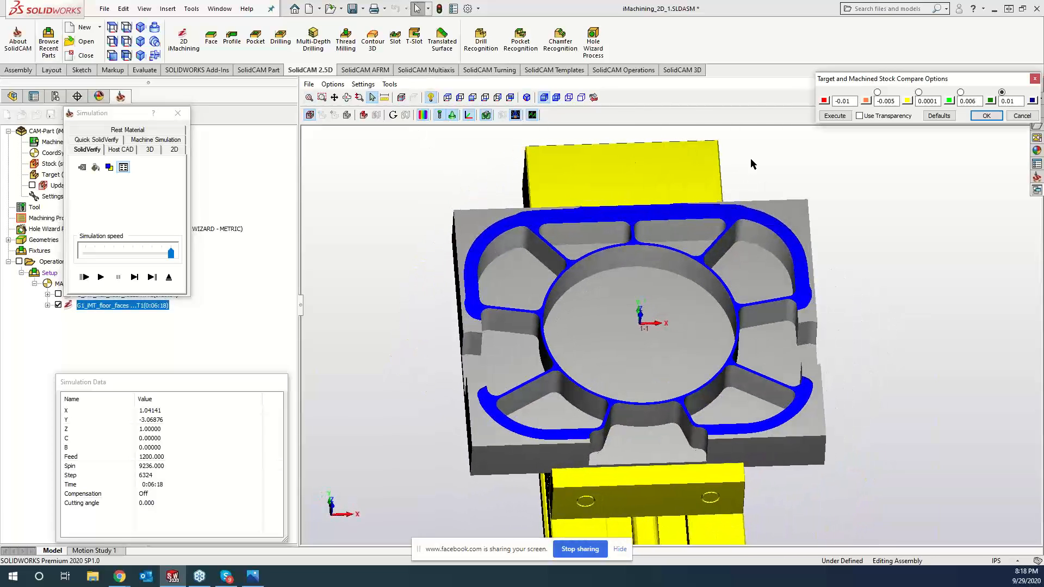
click(834, 115)
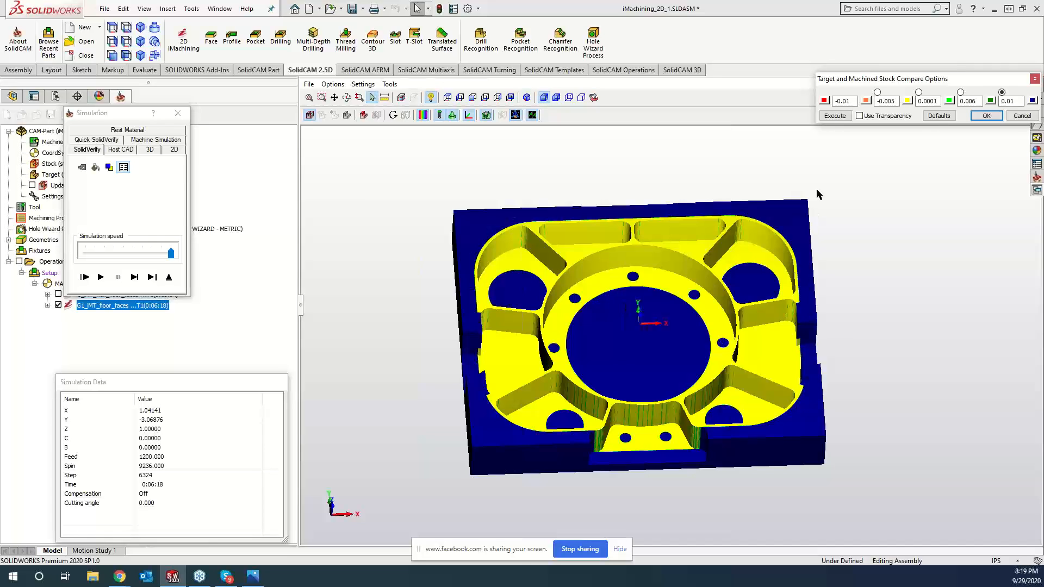
click(986, 116)
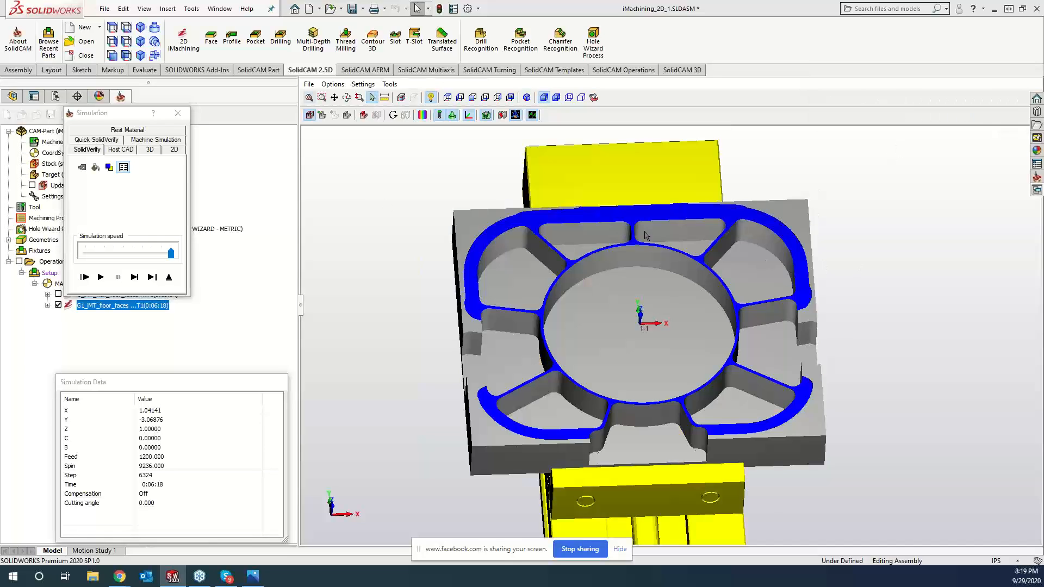
click(177, 114)
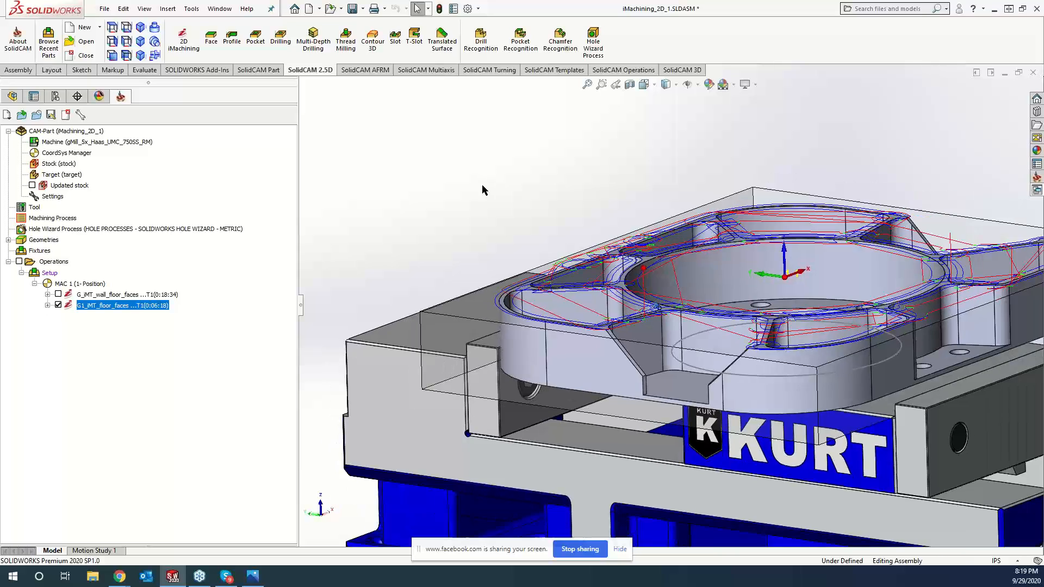
- Hide the floor-face operation's toolpath on the model
scroll(482, 184, up, 4)
middle_drag(481, 184, 453, 209)
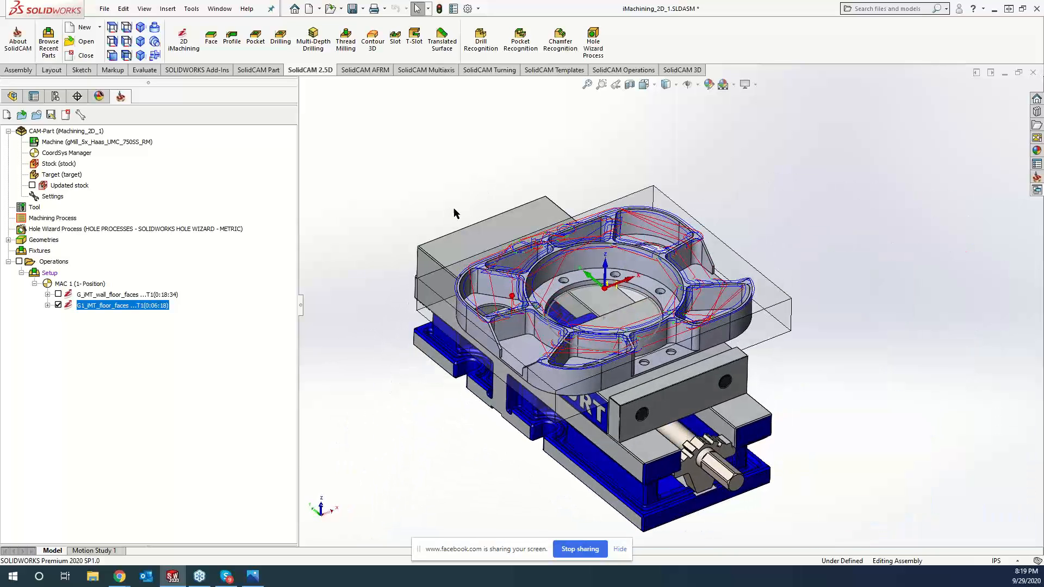
click(58, 305)
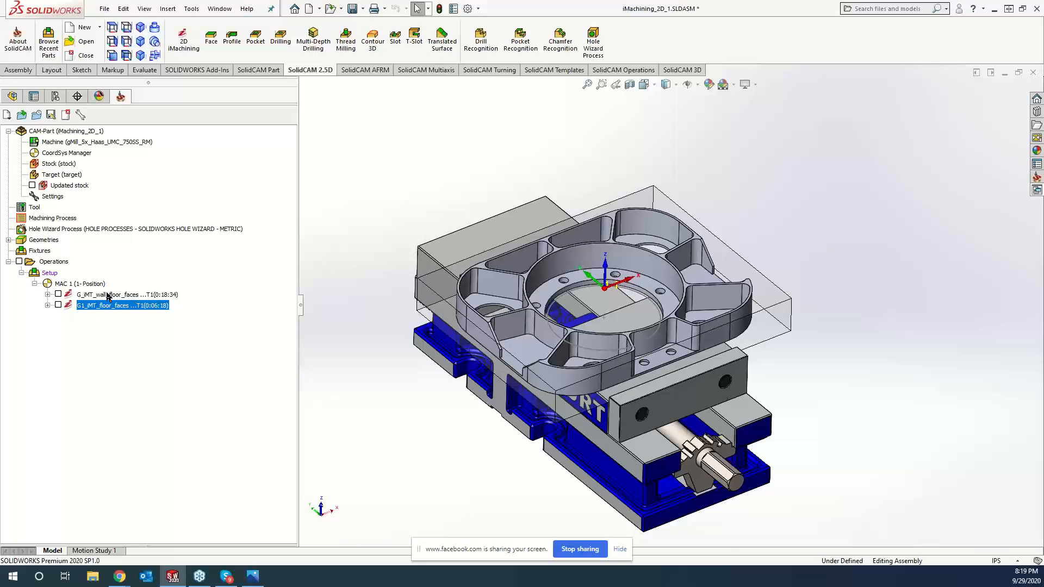
- Add a Single point Z probe operation after the floor-face operation, with a point near the stock top face's back corner as geometry
right_click(108, 308)
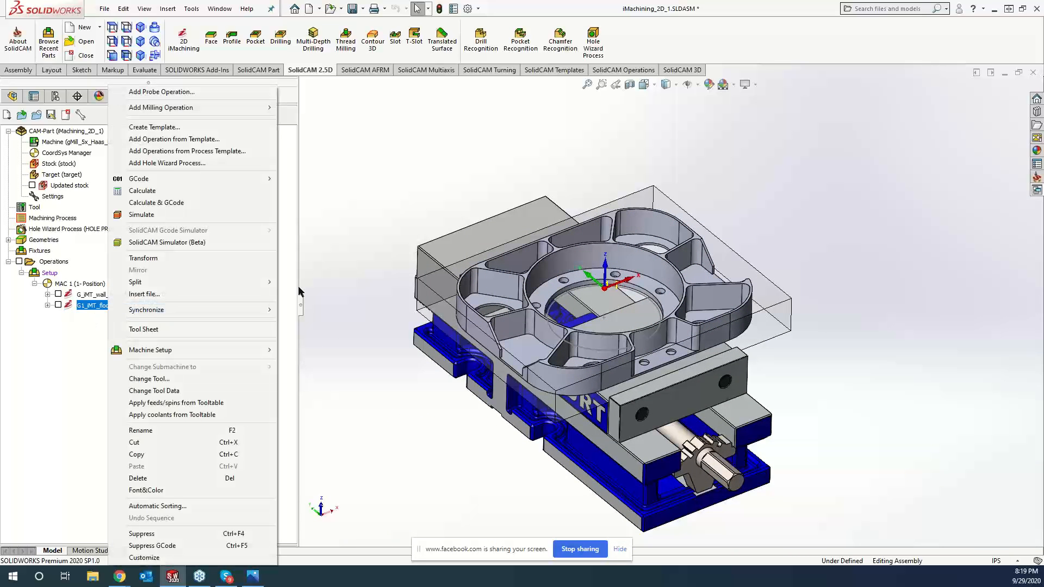
click(191, 92)
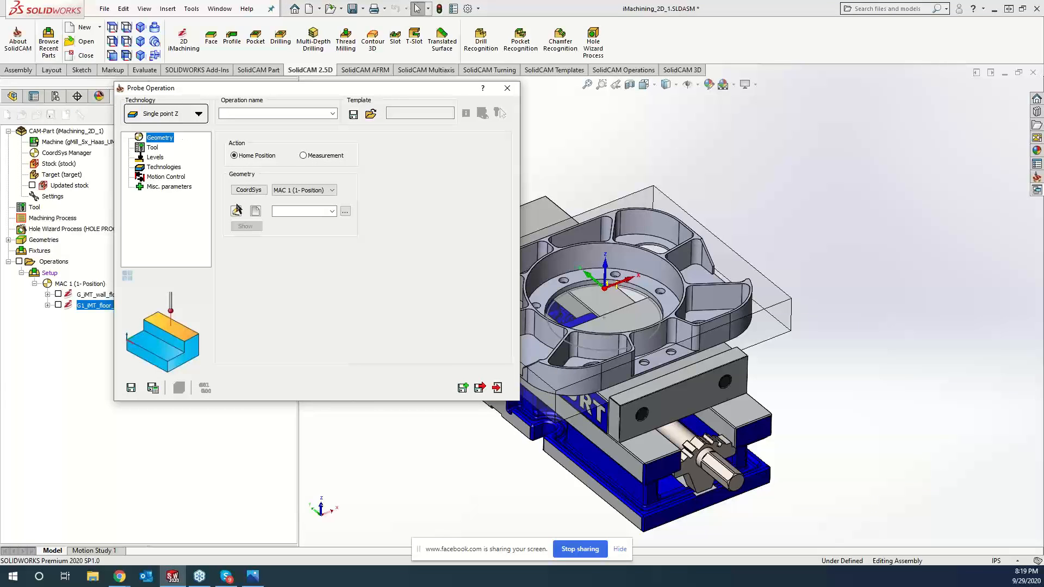
click(256, 211)
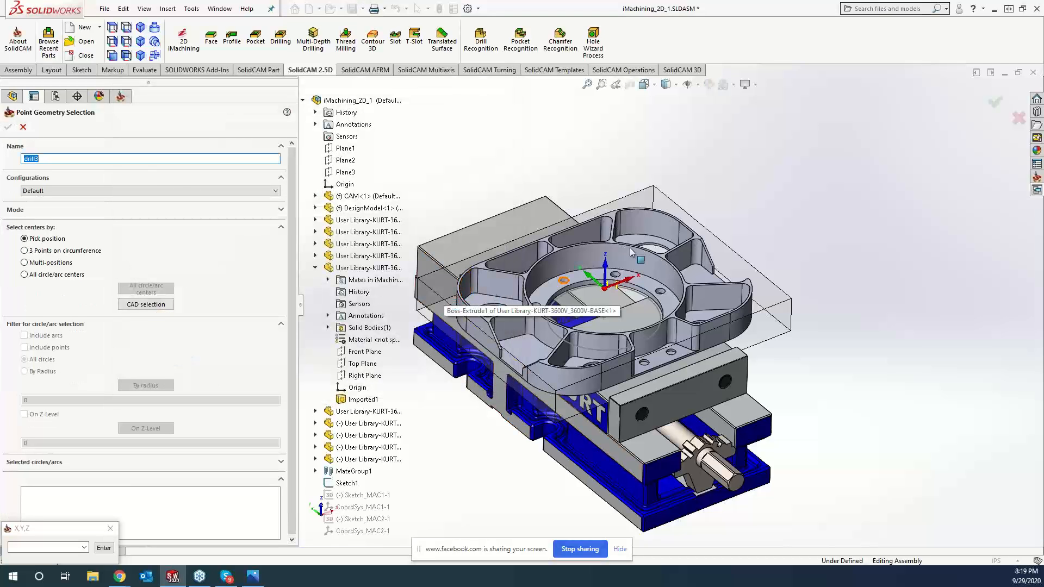
click(656, 206)
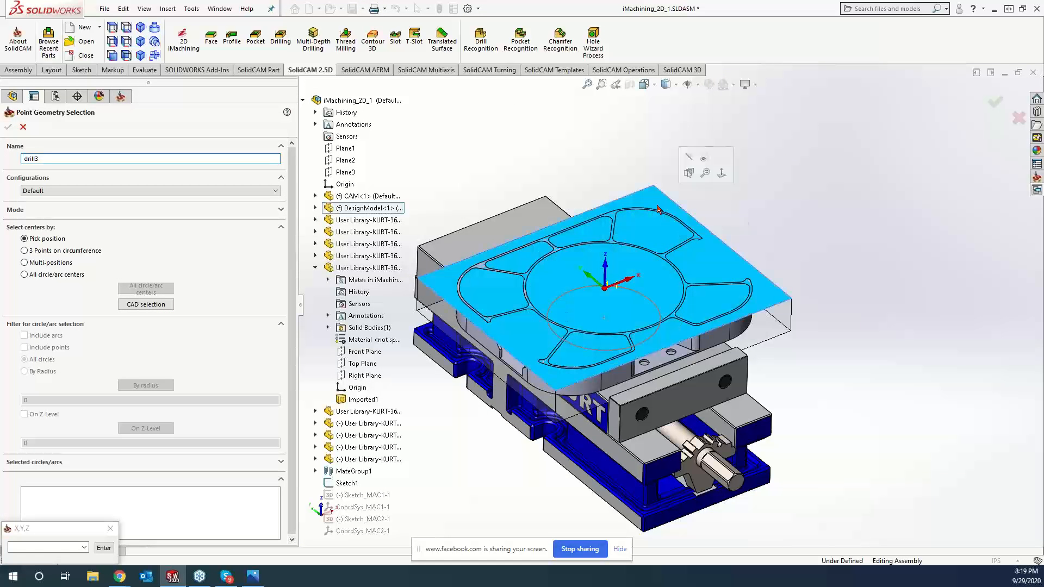
click(7, 129)
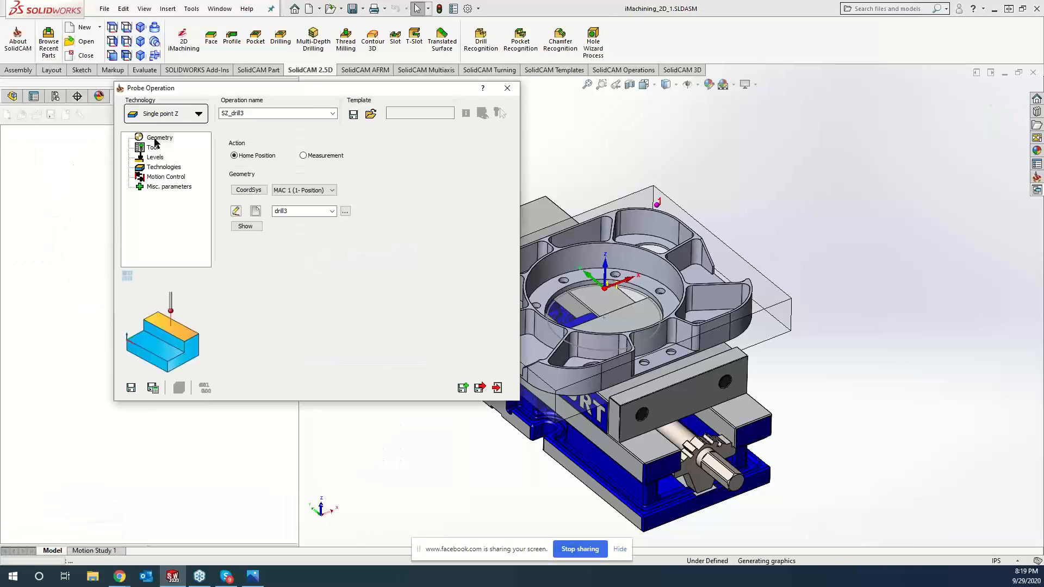
- Assign the probe, tool number 5, to the probe operation
click(145, 147)
click(292, 289)
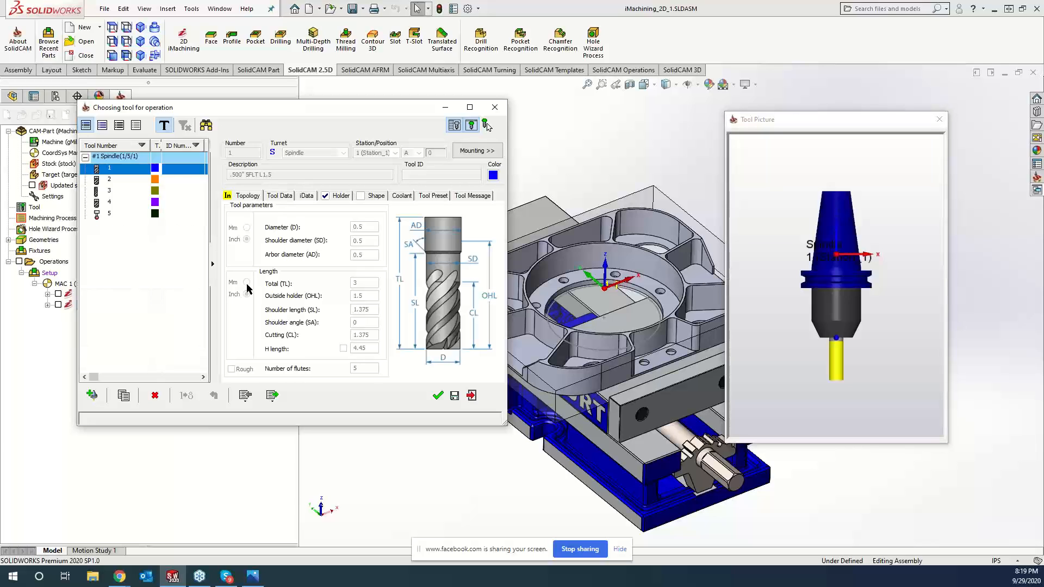
click(102, 213)
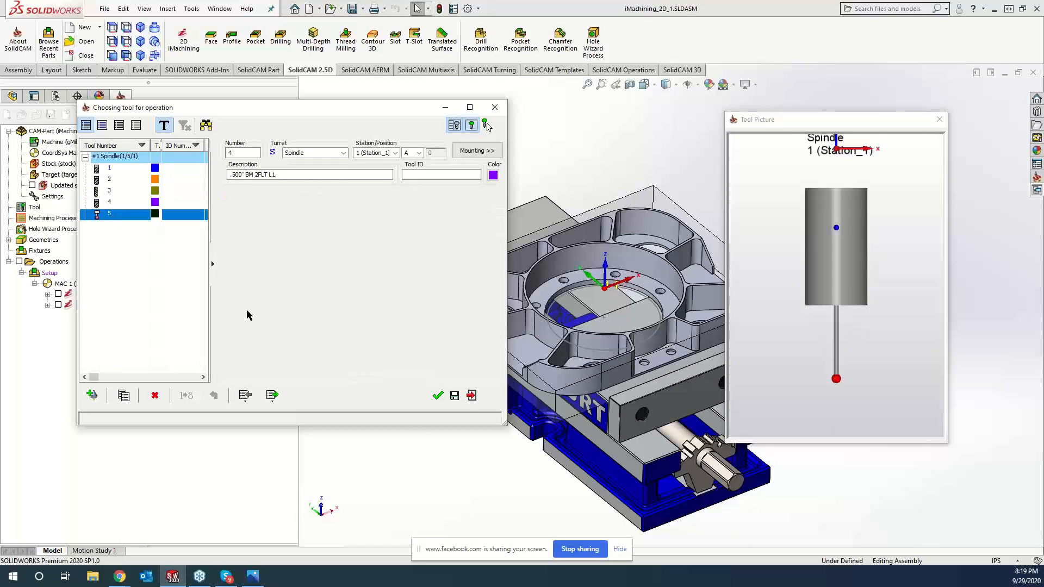
click(438, 396)
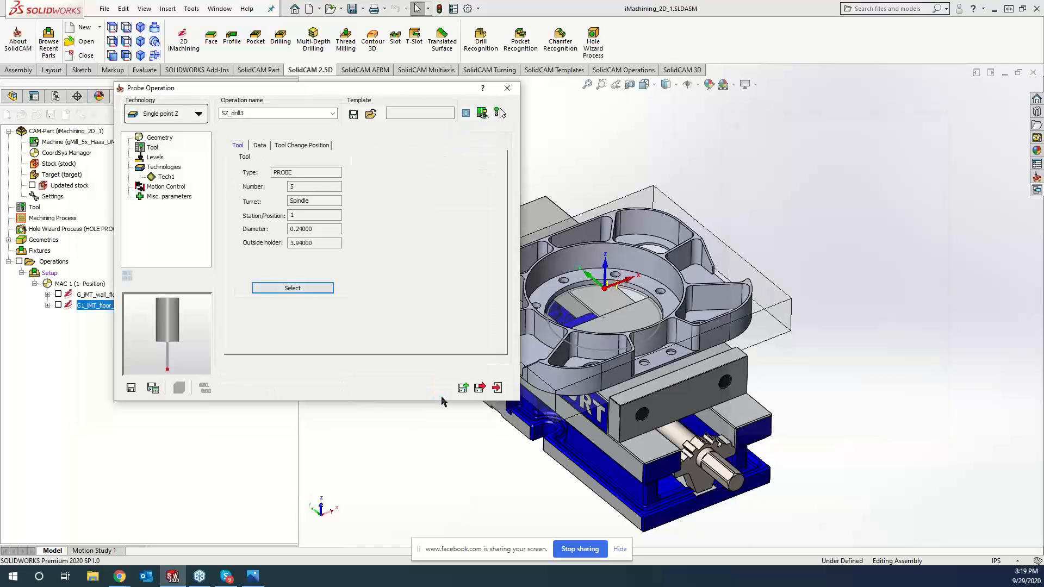
- Set the probe's approach/retract distance to 0.2 and try to save and calculate the operation
click(166, 177)
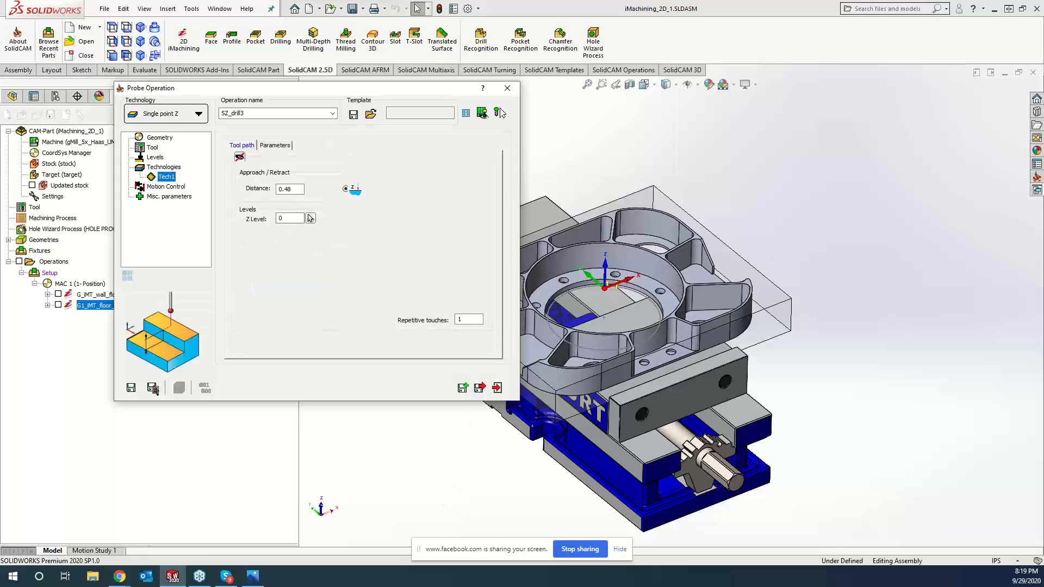
click(154, 389)
click(293, 167)
double_click(289, 189)
text(.2)
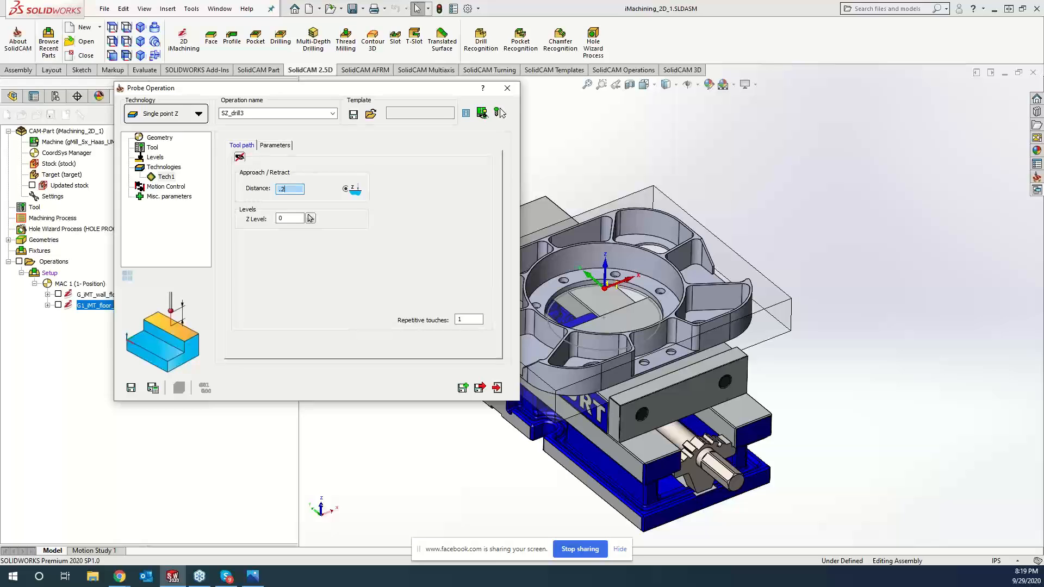
click(153, 388)
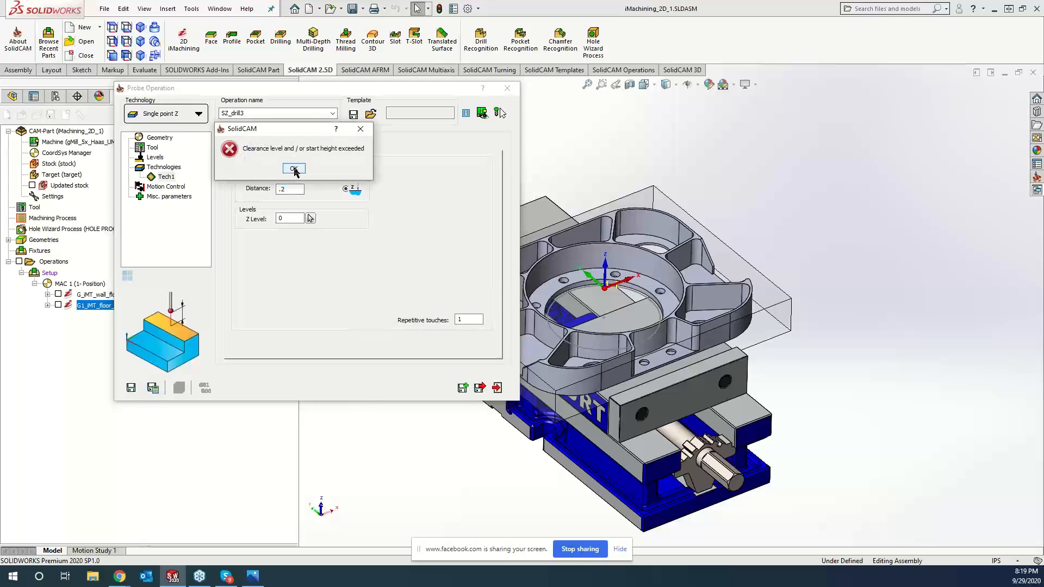
click(294, 167)
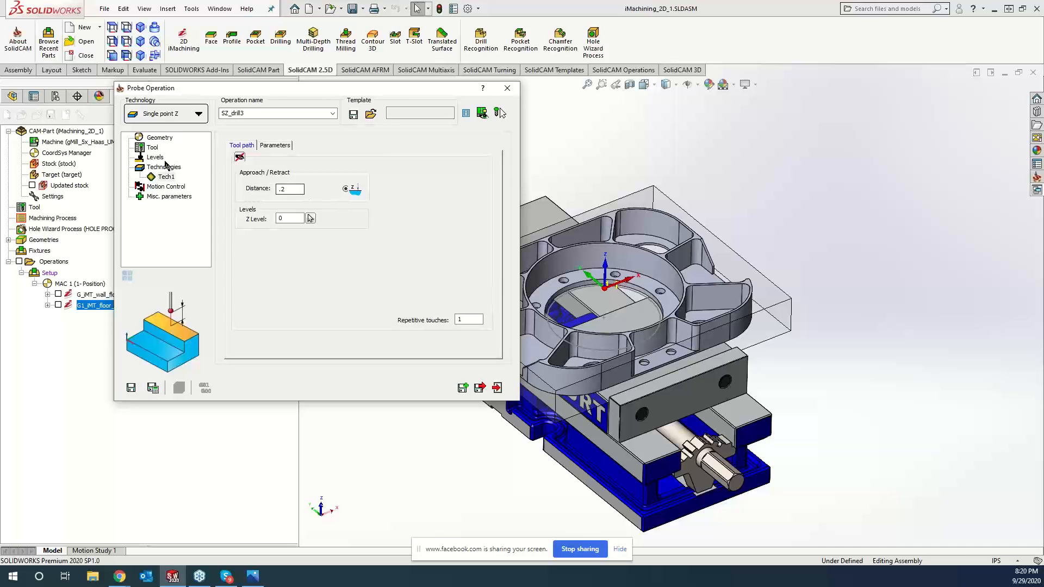
- Set the probe operation's clearance level to 0.4
click(155, 157)
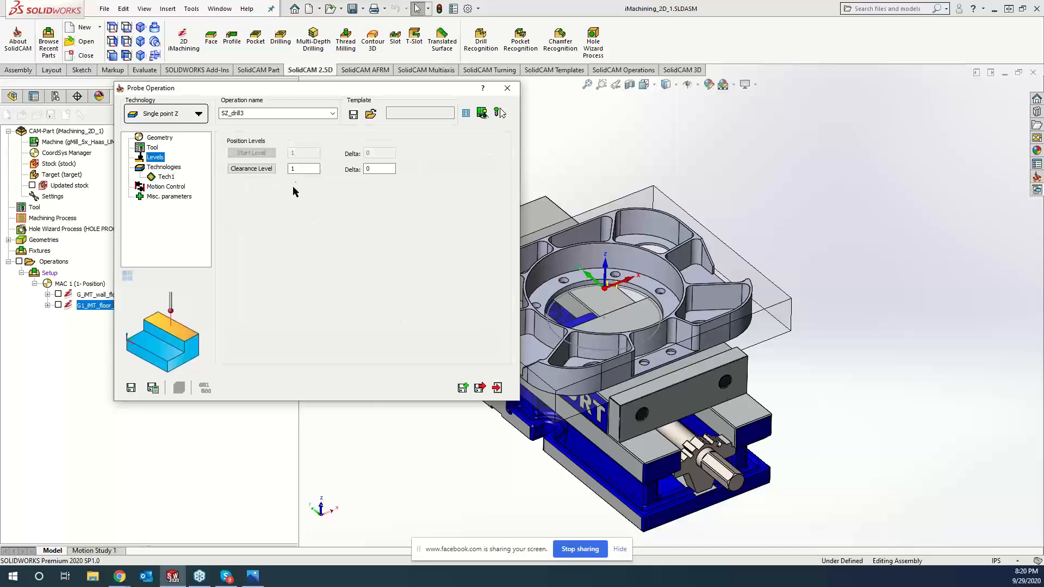
double_click(298, 169)
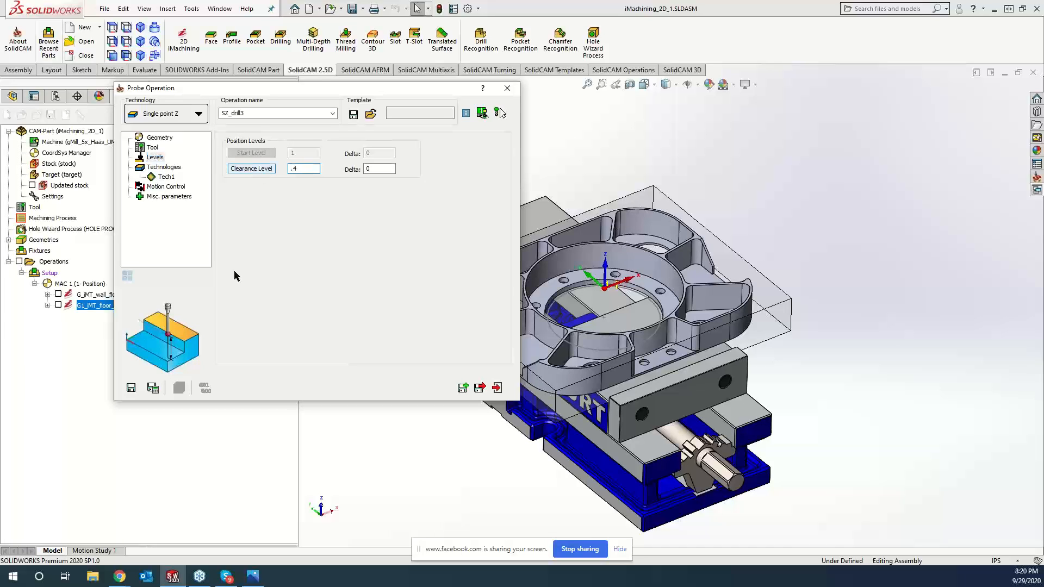
- Save and calculate the Z probe operation, and copy it to a new probe operation using the Boss technology
click(153, 387)
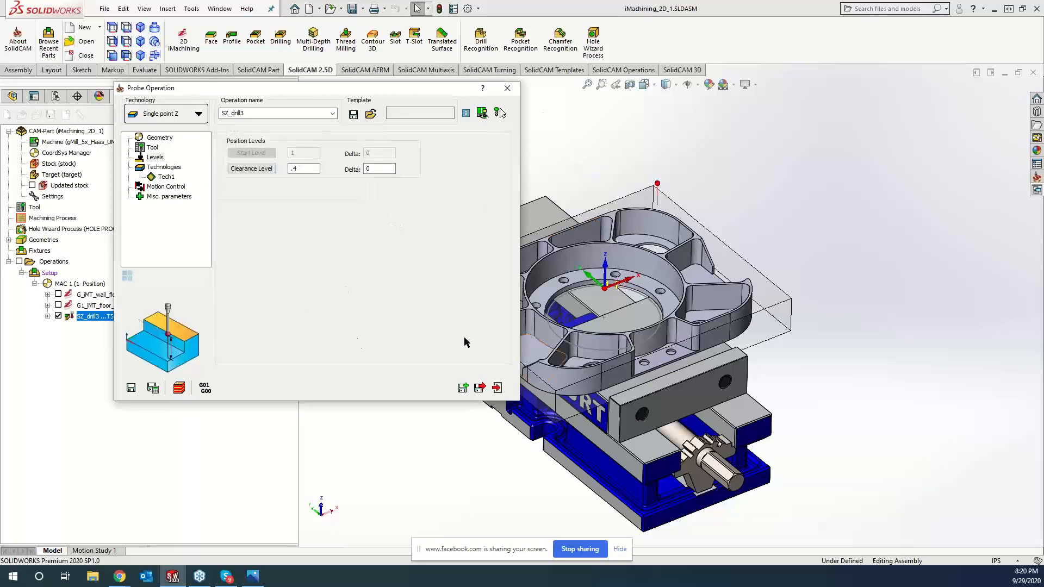
click(462, 388)
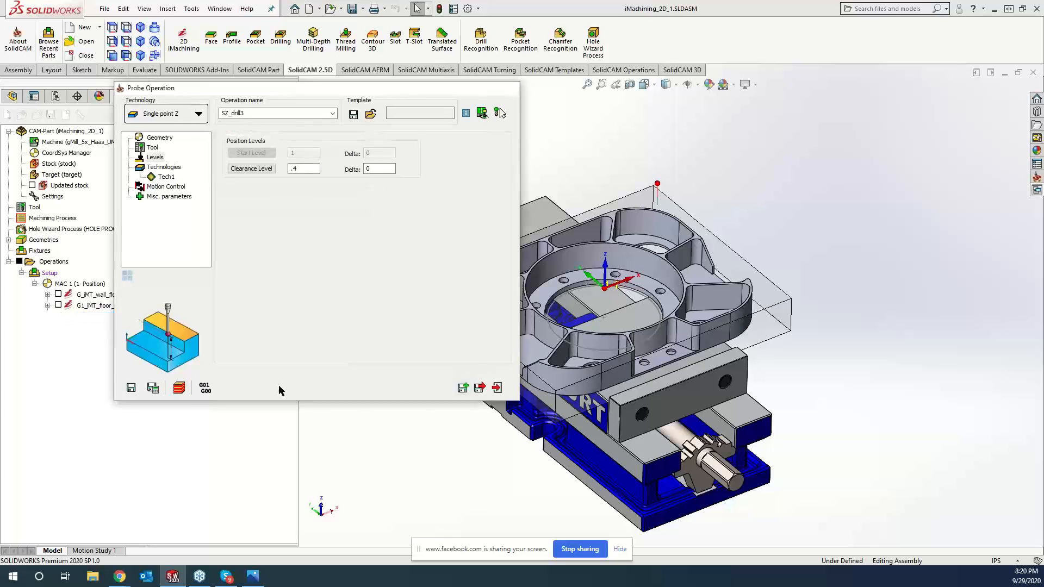
click(199, 114)
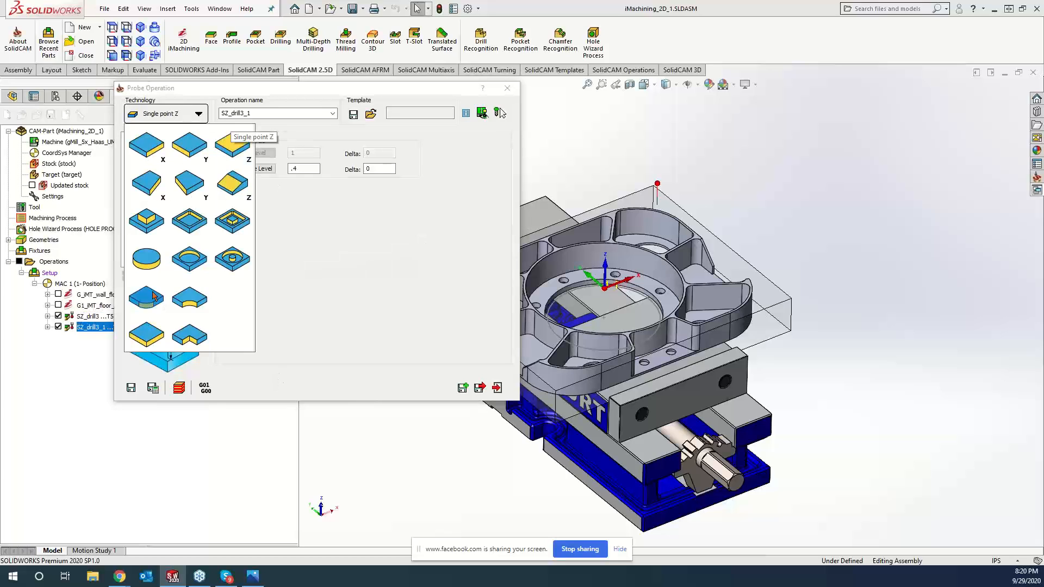
click(147, 221)
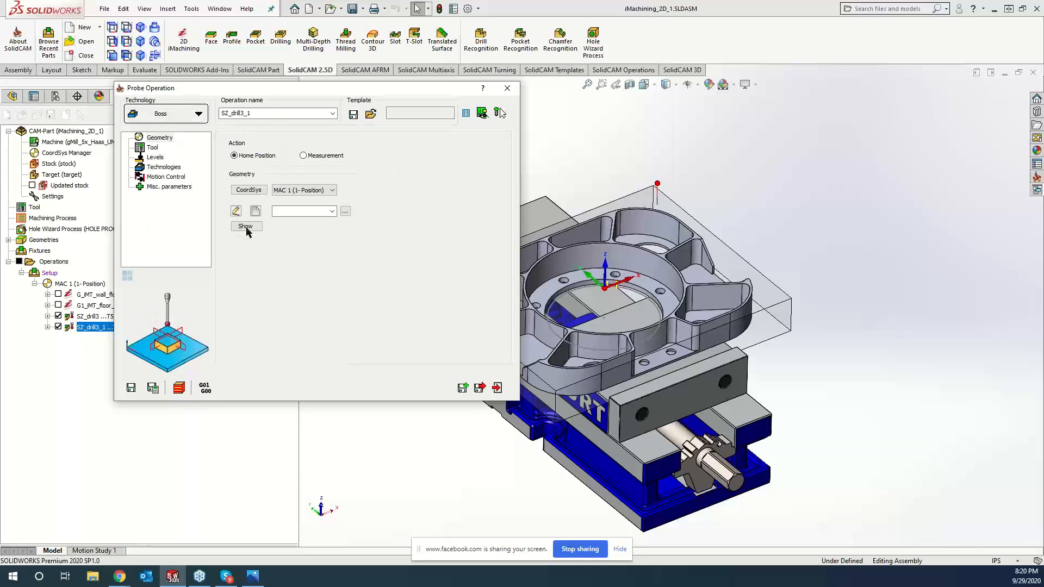
- Define the Boss probe's geometry as a Constant Z chain around the stock's bottom outline
click(255, 211)
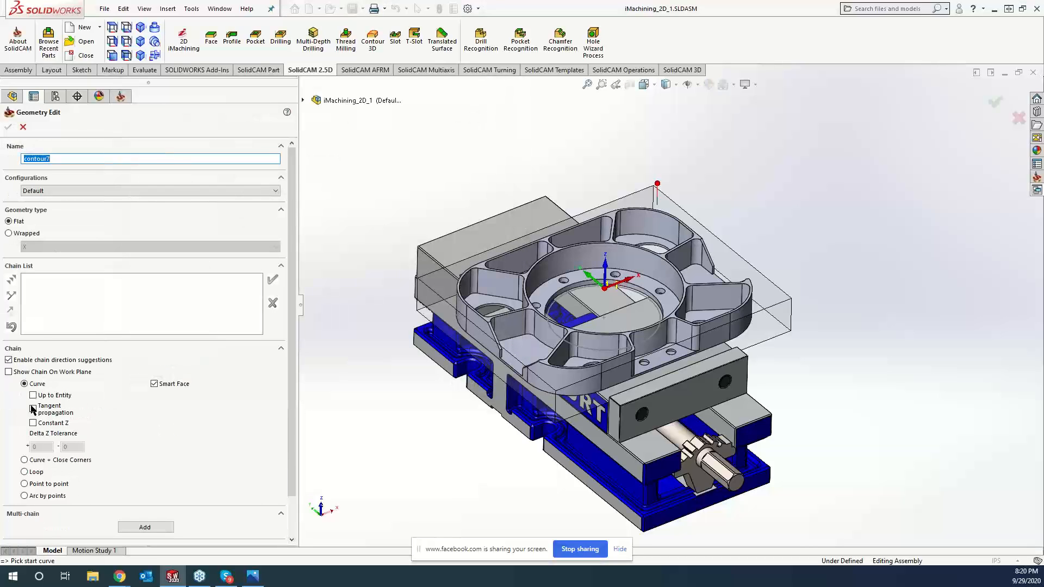
click(544, 415)
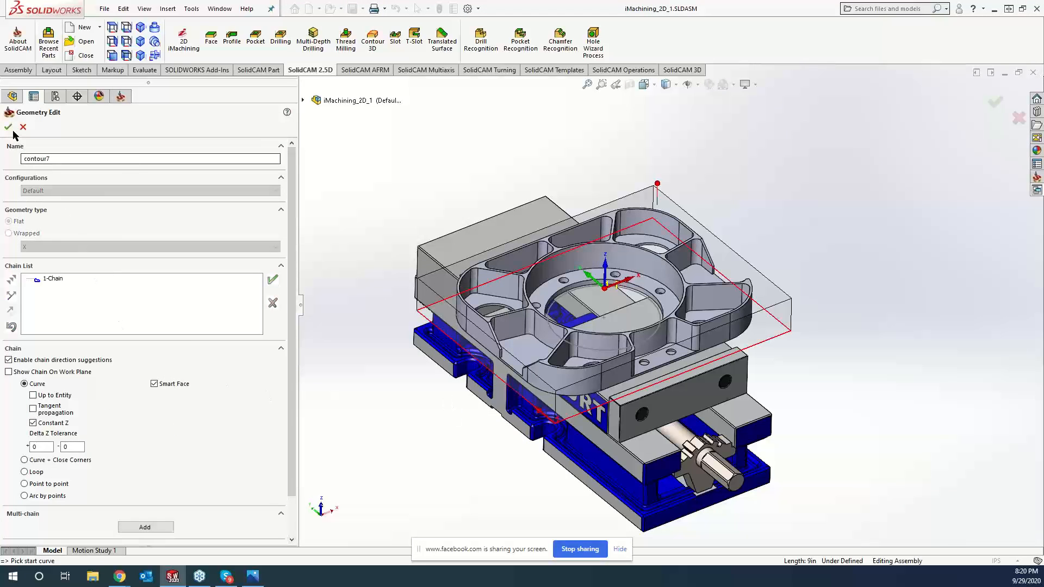
click(8, 127)
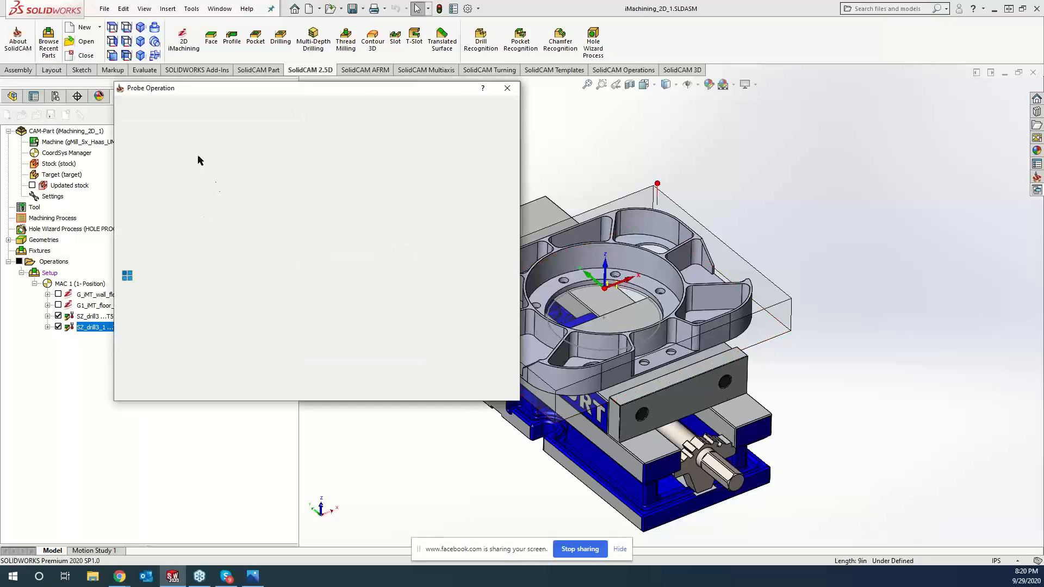
- Set the Boss probe to measure along X & Y at Z level -0.90945, save and calculate it, and close the operation
click(164, 178)
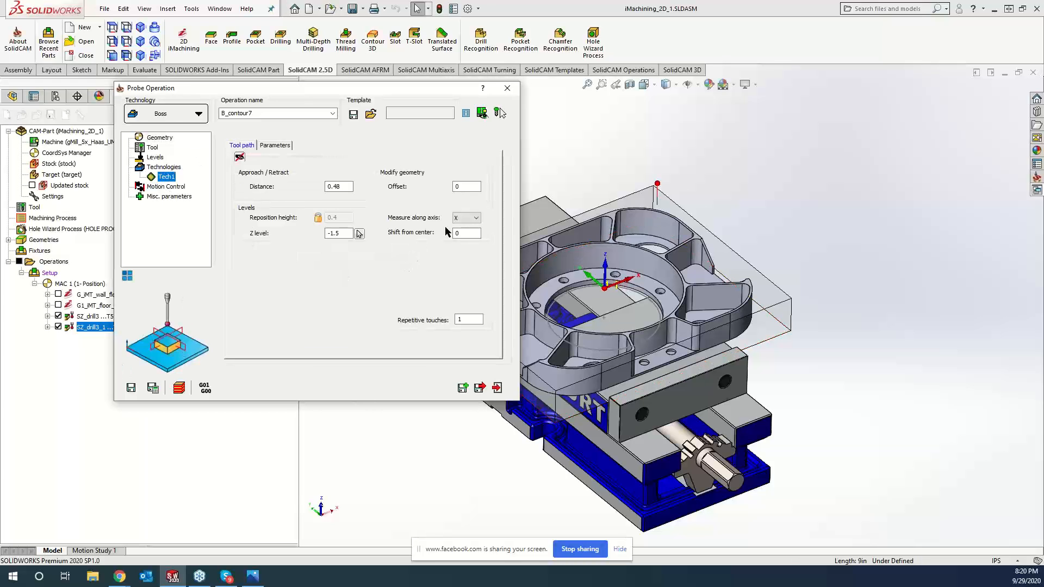
click(466, 217)
click(467, 242)
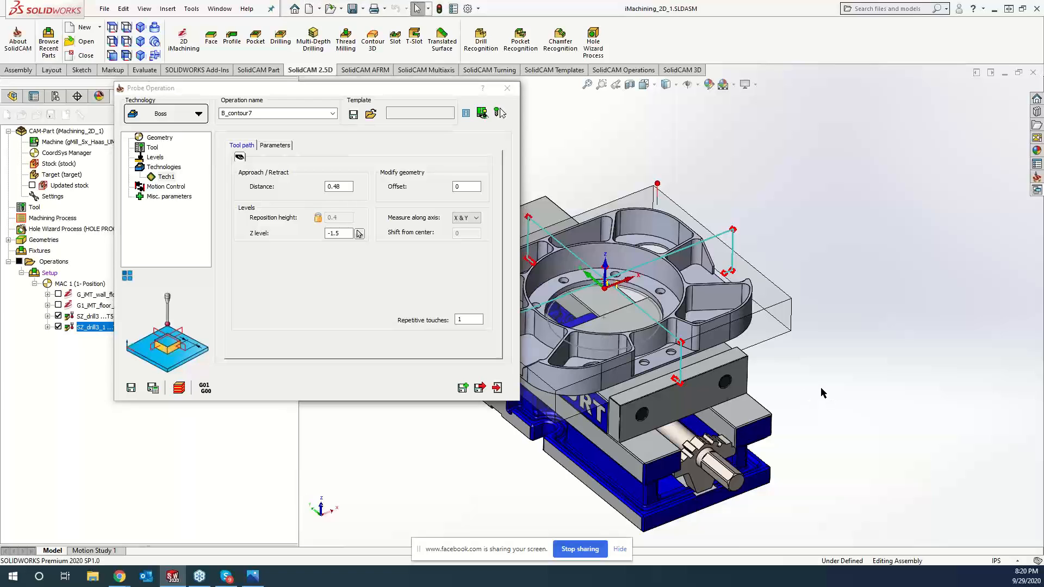
scroll(810, 394, down, 5)
middle_drag(821, 392, 846, 384)
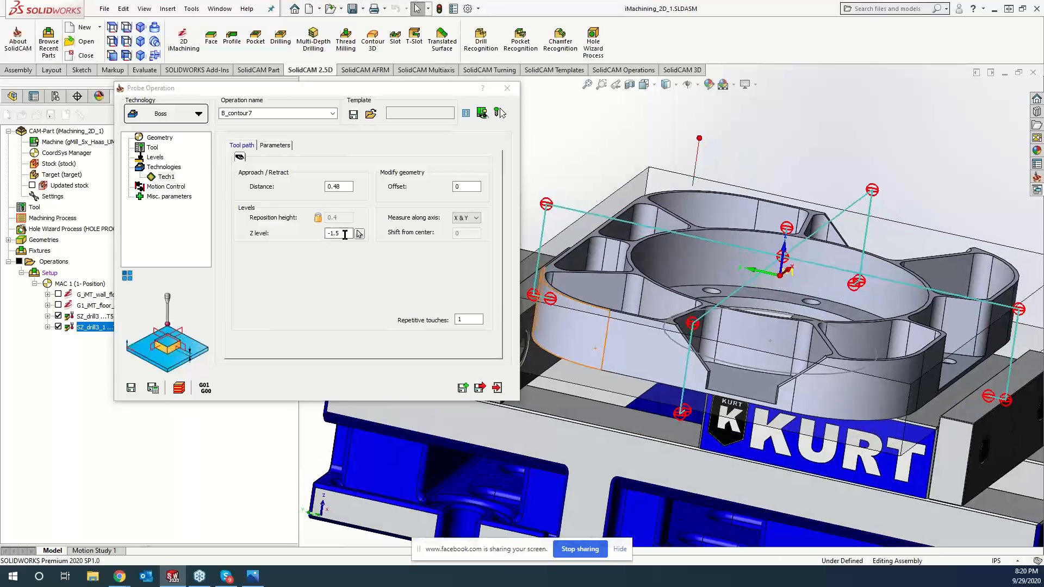
double_click(347, 234)
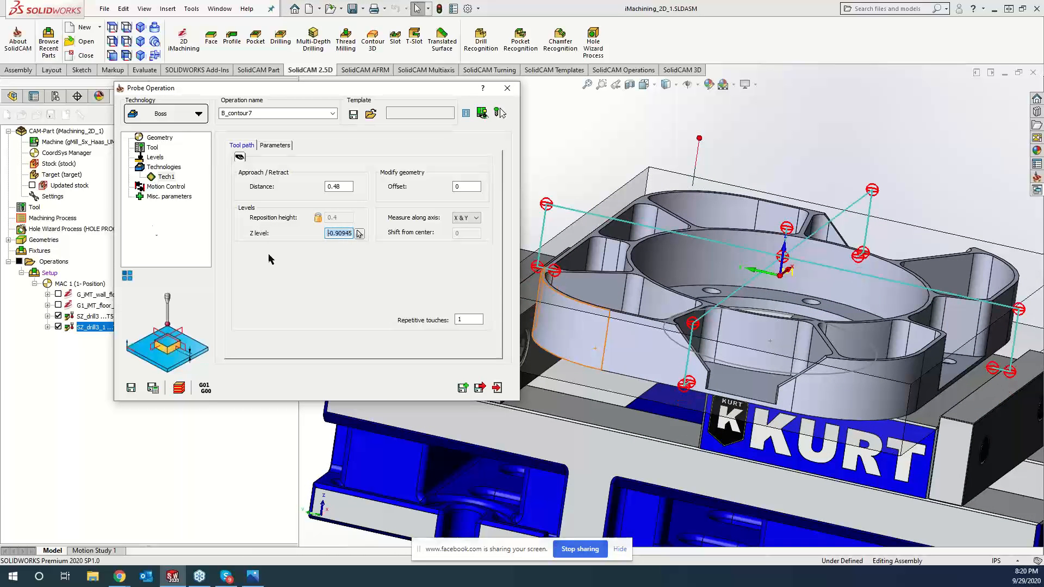
click(153, 384)
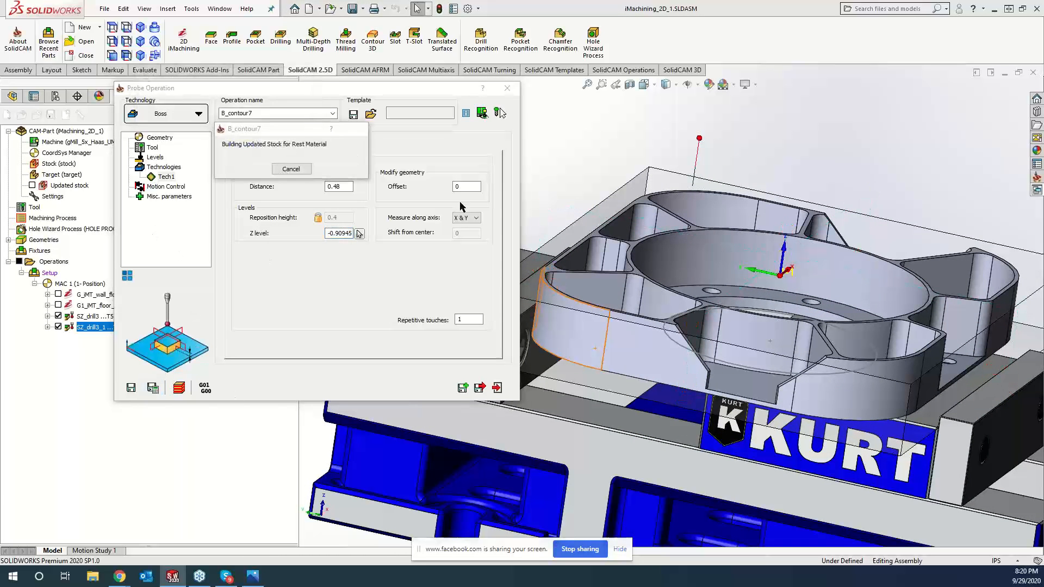
click(507, 88)
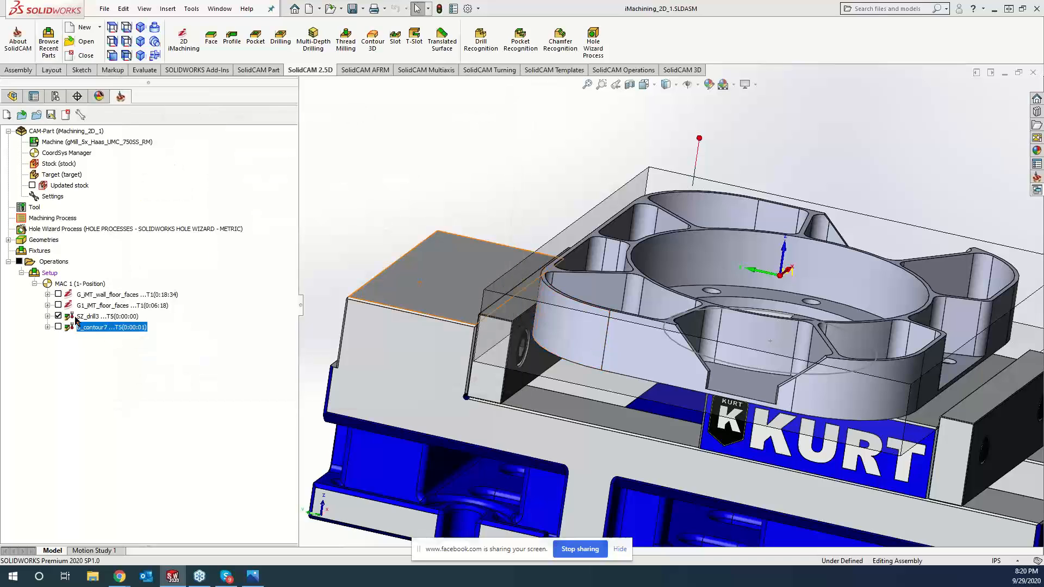
- Move both iMachining operations below the two probe operations and recalculate them
click(103, 295)
ctrl+click(111, 306)
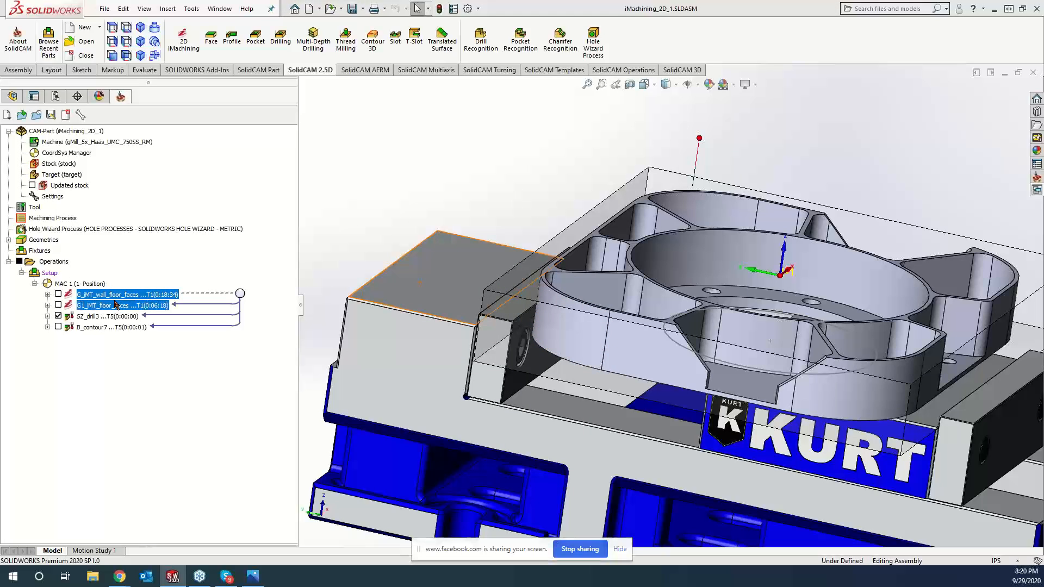
drag(110, 296, 104, 333)
right_click(100, 331)
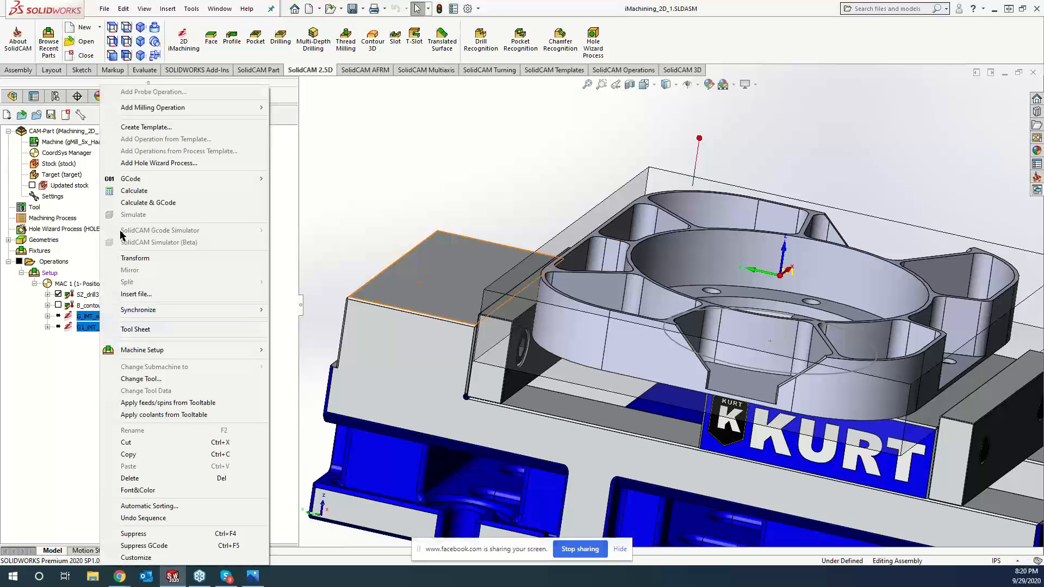
click(133, 200)
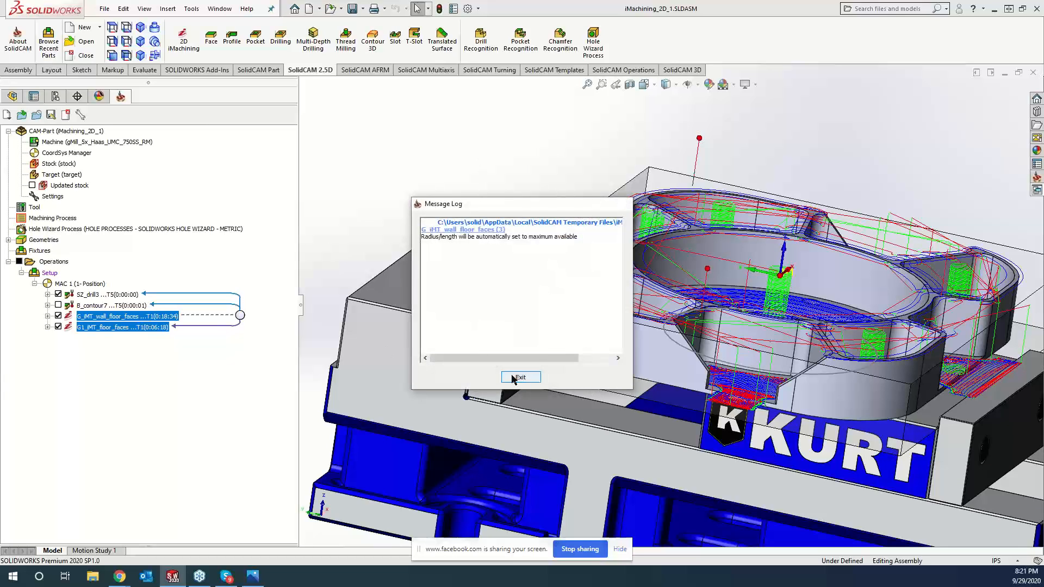
click(521, 376)
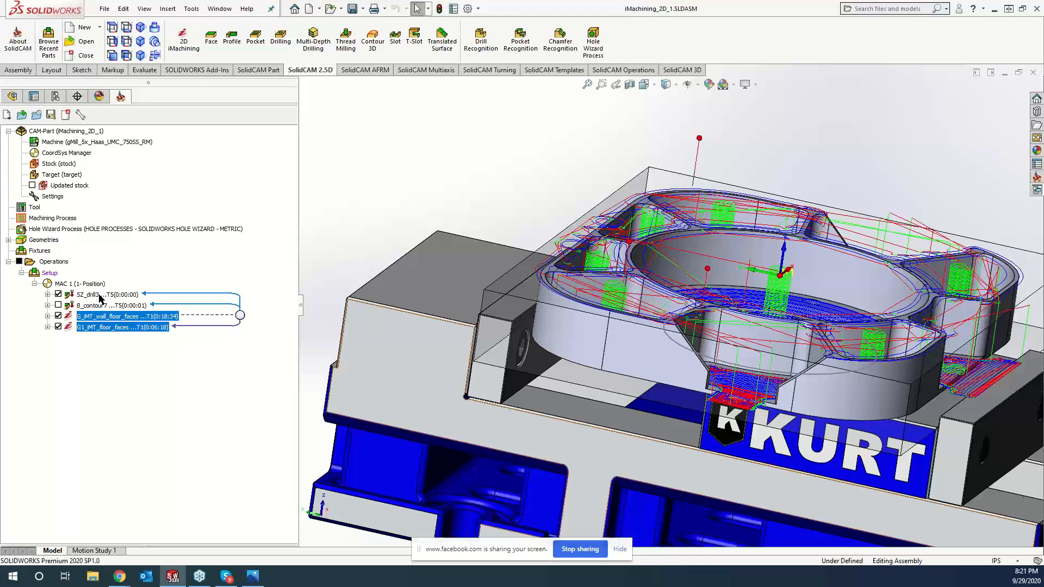
- Simulate all operations in Machine Simulation
click(100, 294)
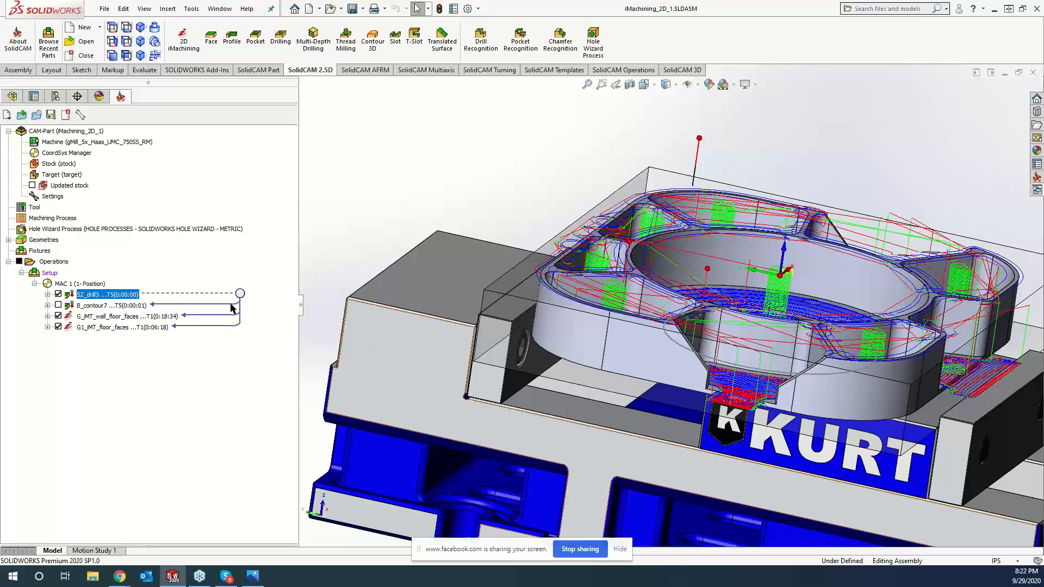
click(54, 262)
right_click(57, 261)
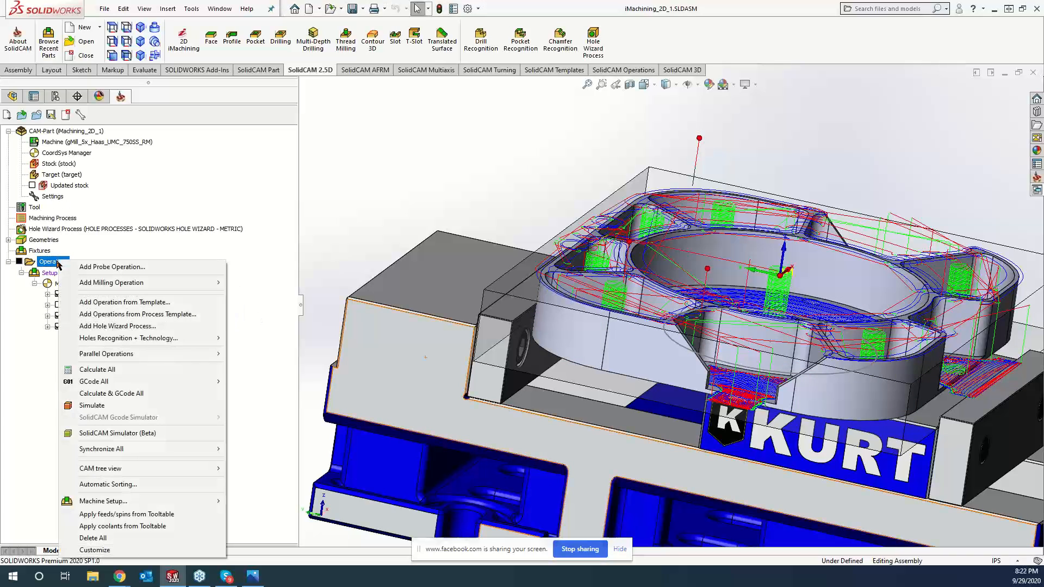
click(115, 406)
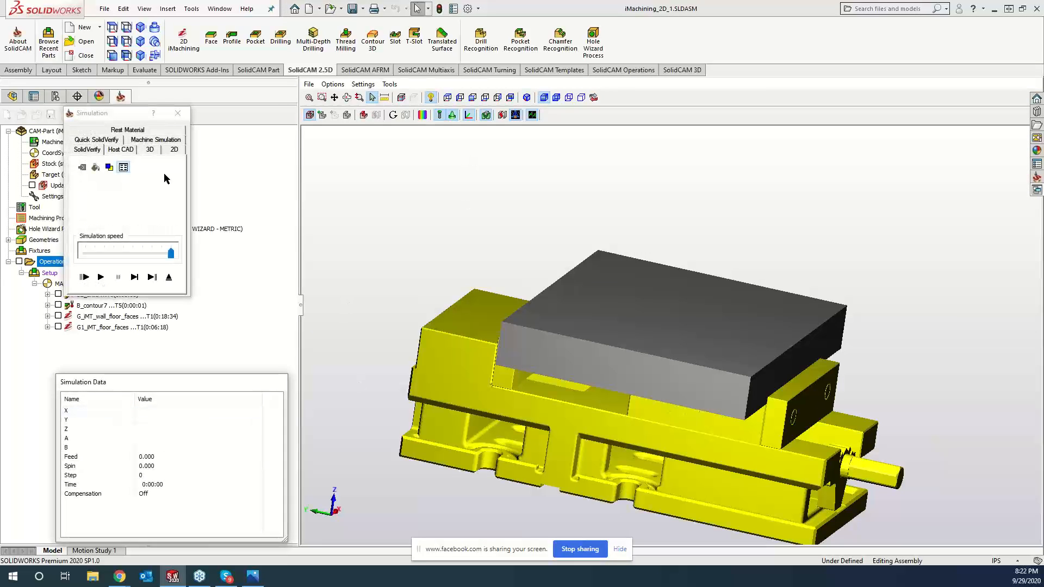
click(155, 139)
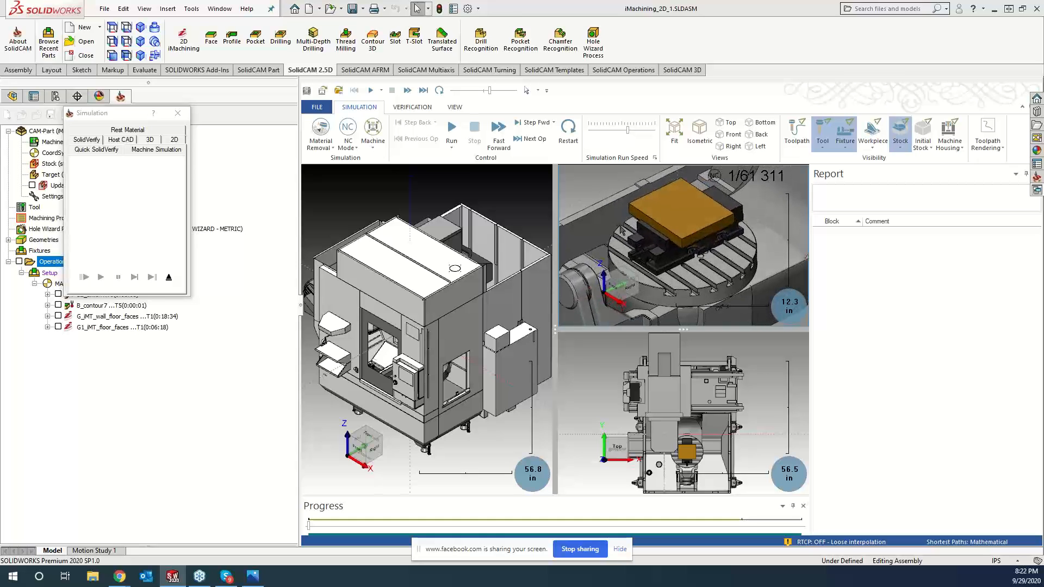
- Run the machine simulation of the probing and milling operations at an increased run speed
click(598, 411)
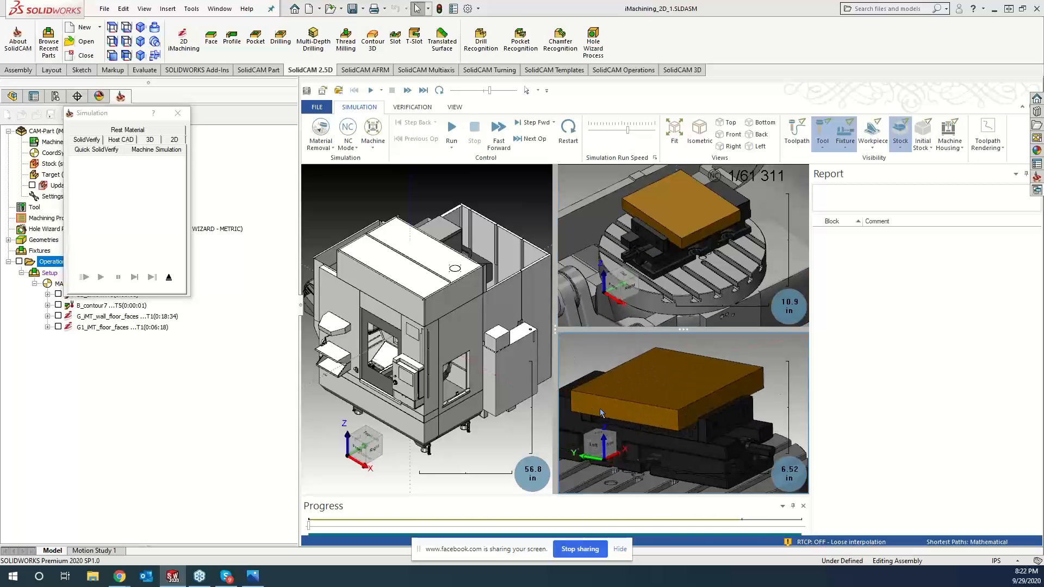
click(464, 425)
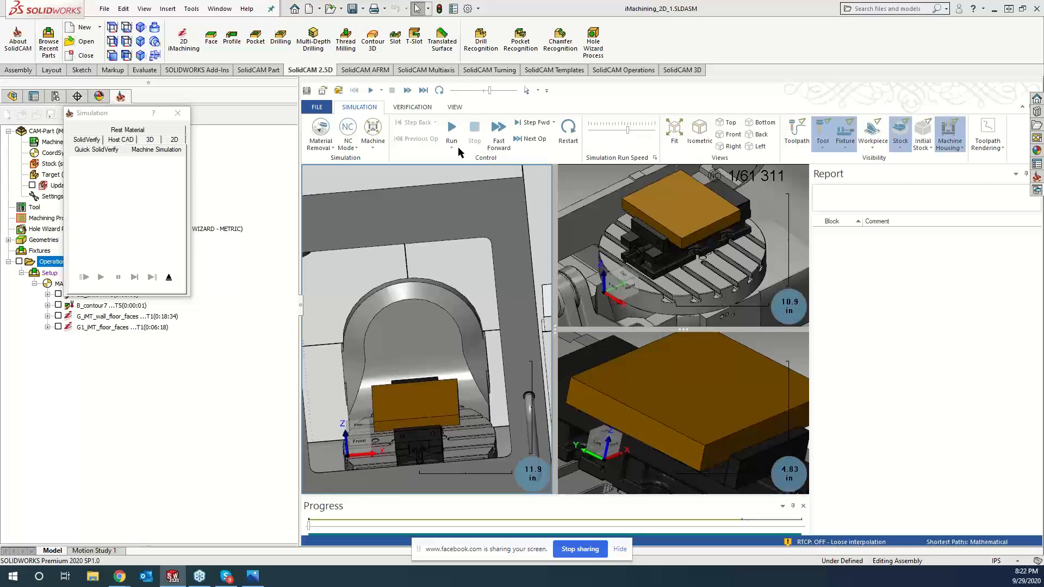
click(452, 131)
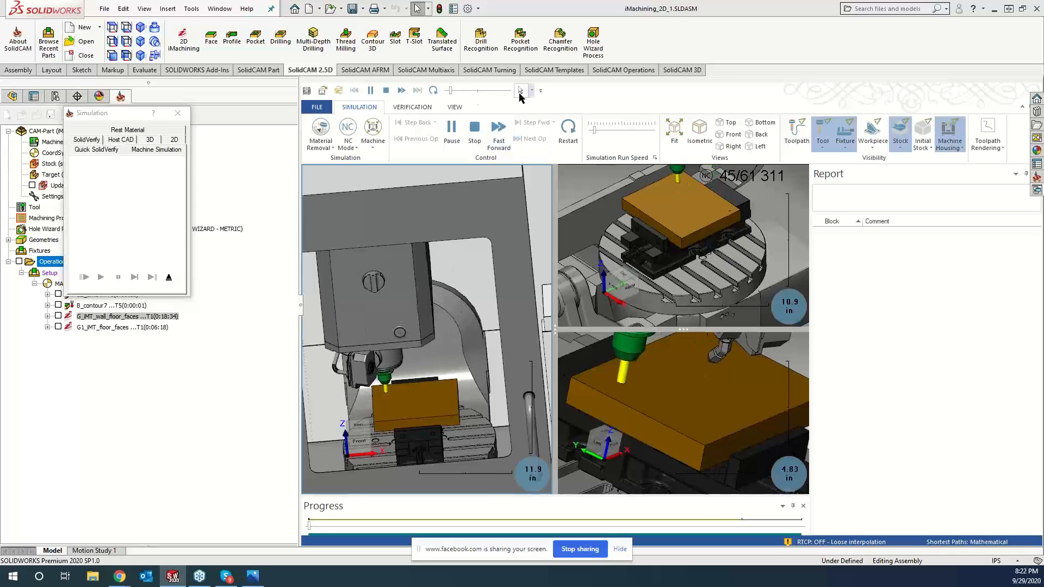
click(471, 91)
drag(471, 91, 482, 91)
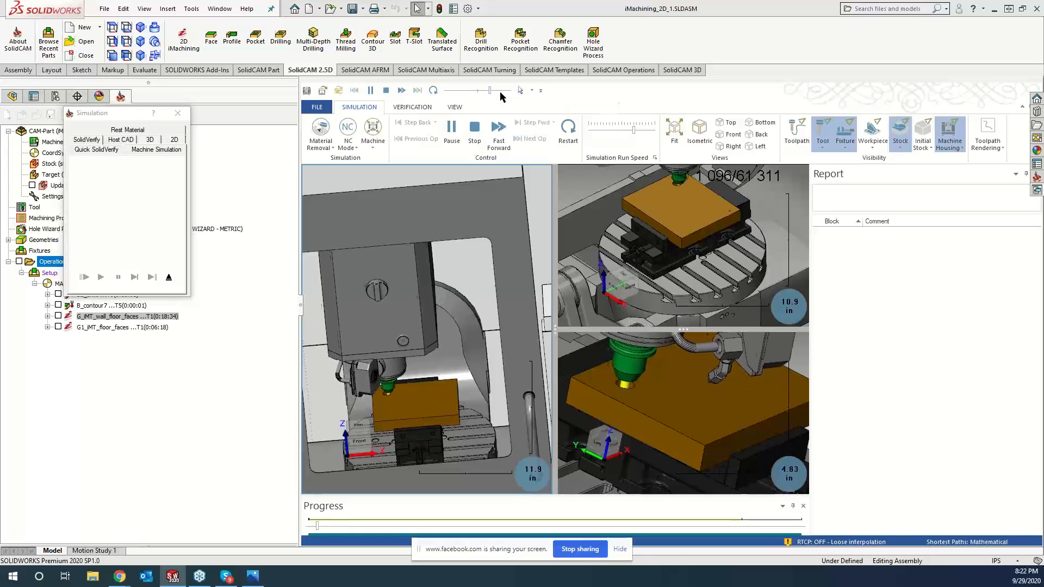
click(499, 91)
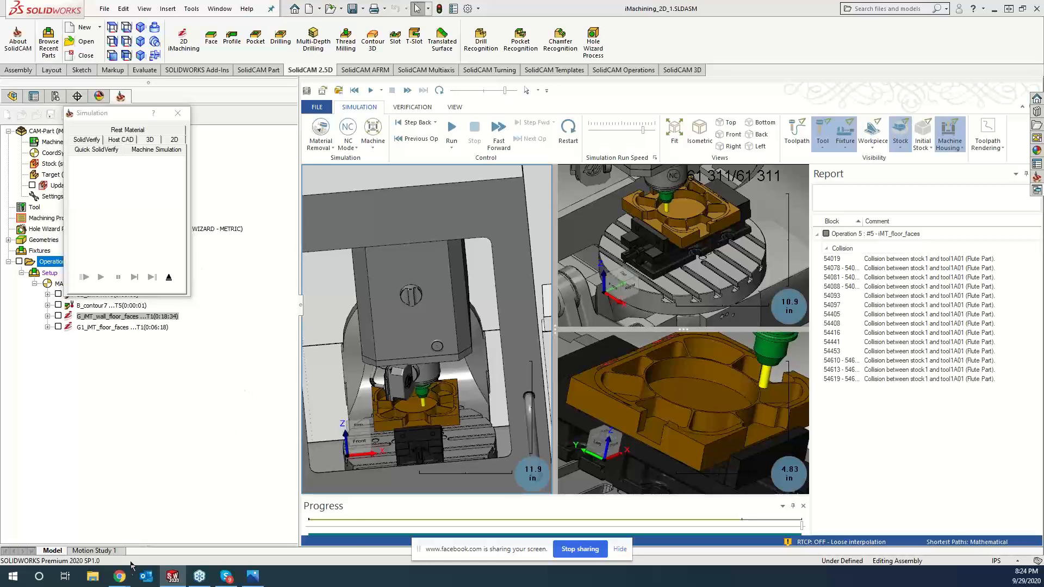
- Switch to Chrome, search Facebook for "solidcam north america" in a new browser page, and open the SolidCAM North America group
mouse_move(122, 575)
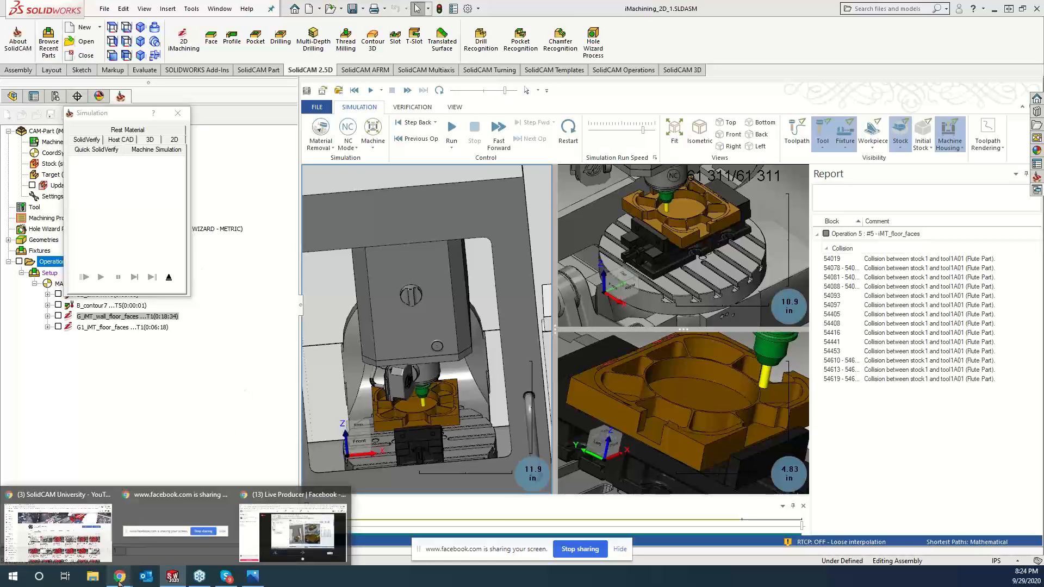
click(66, 536)
click(277, 9)
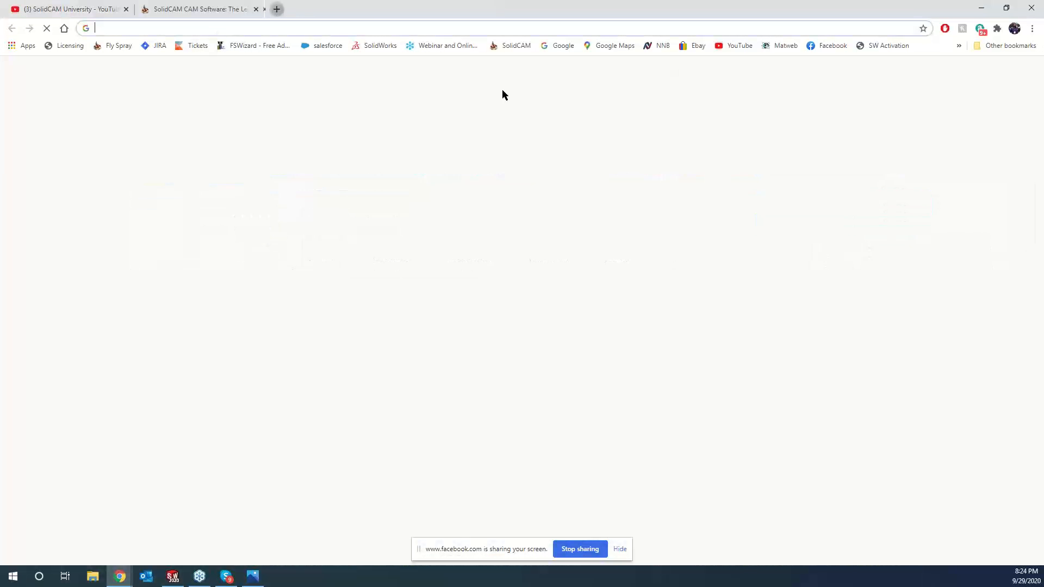
click(825, 46)
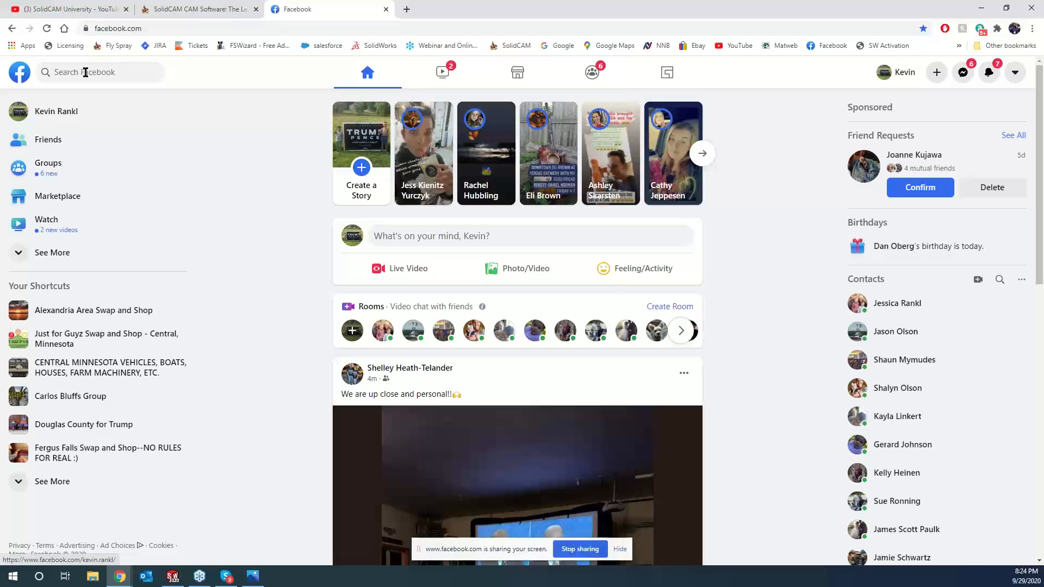
click(85, 72)
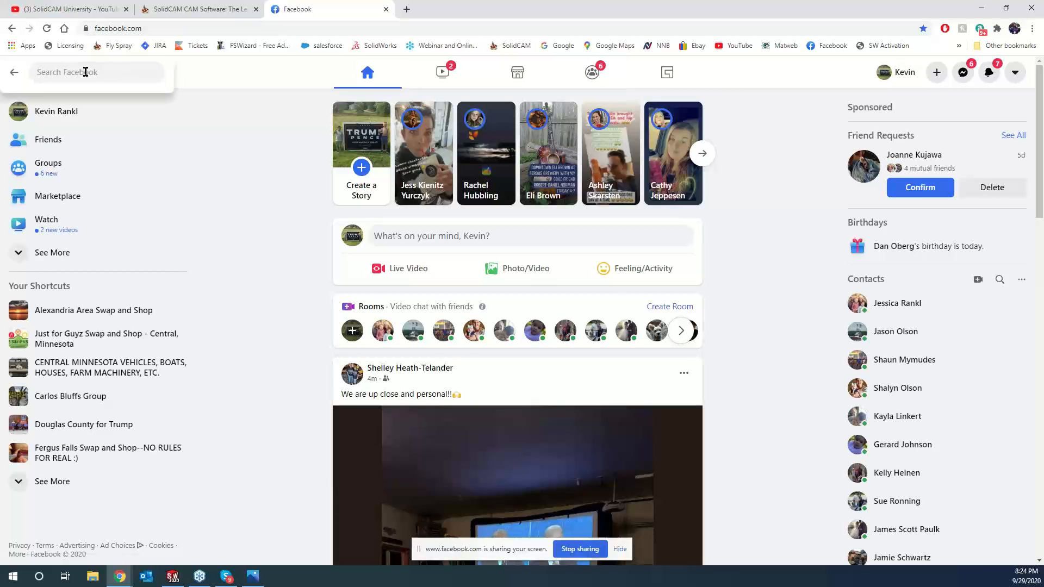
text(so)
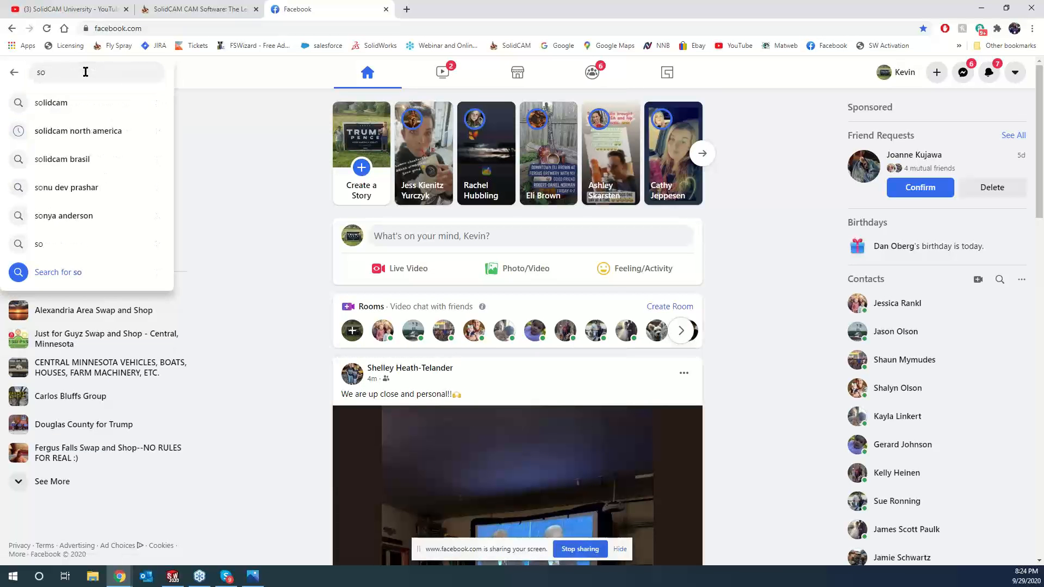
click(86, 136)
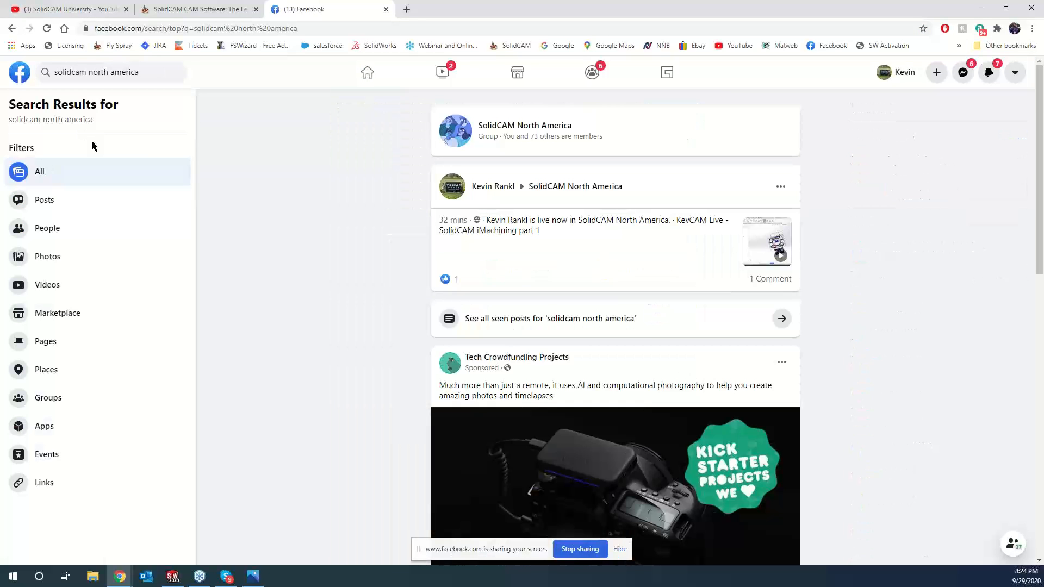
click(540, 133)
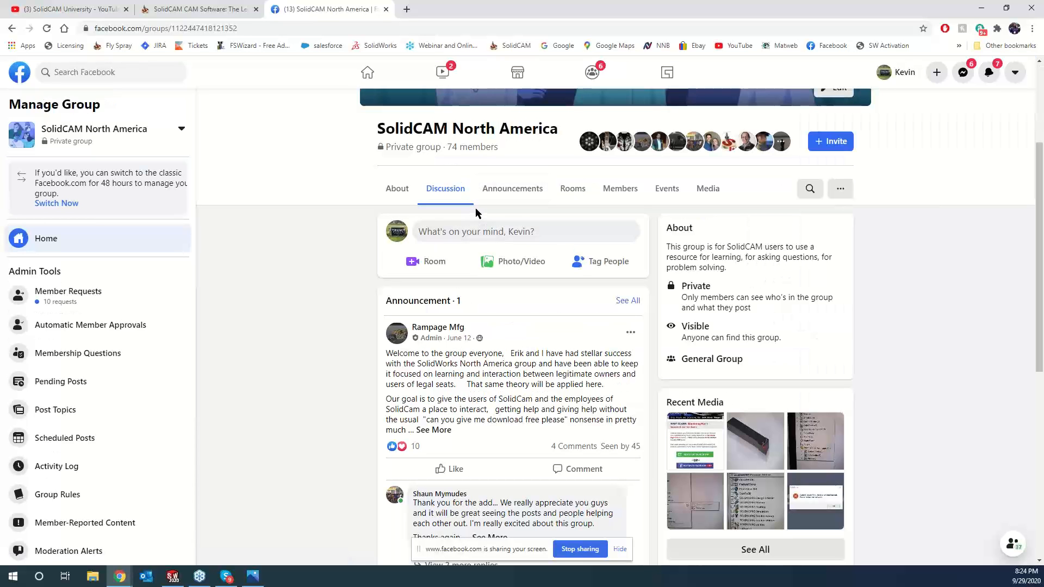
- Look through the group's announcement and recent activity, close the group page, and minimize the browser
scroll(476, 213, up, 3)
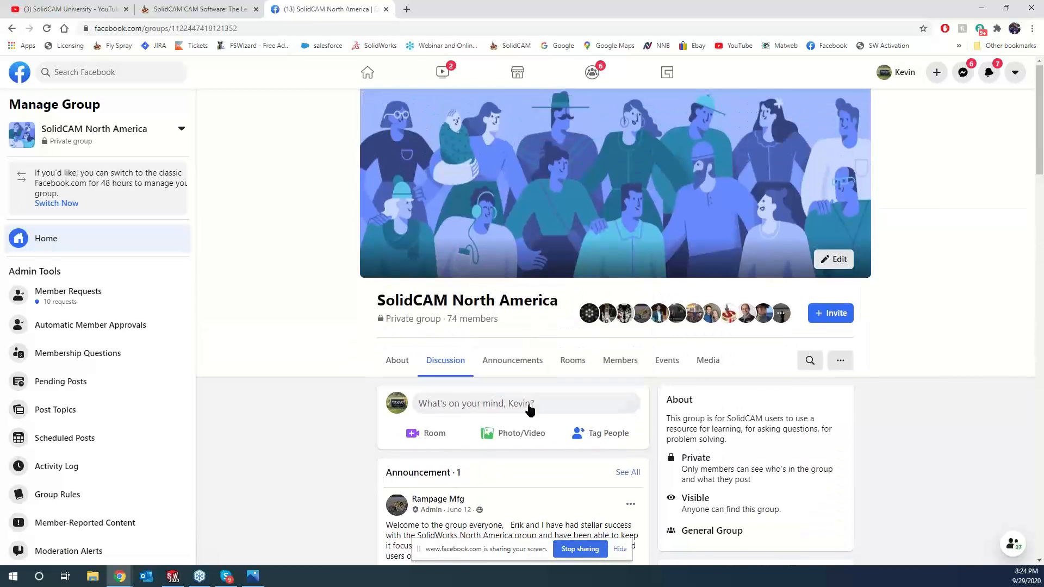
scroll(526, 409, down, 3)
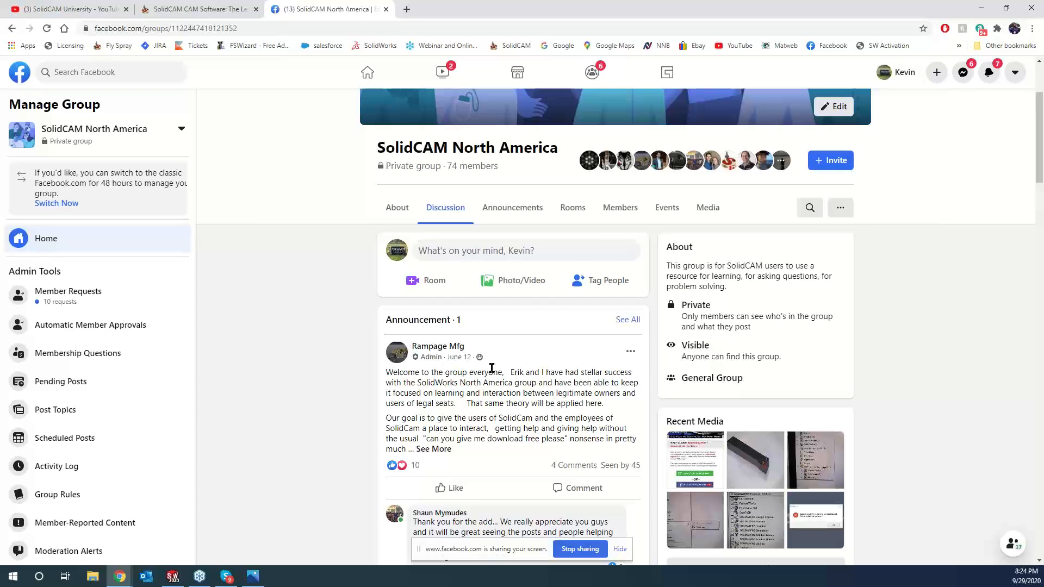
scroll(489, 376, down, 3)
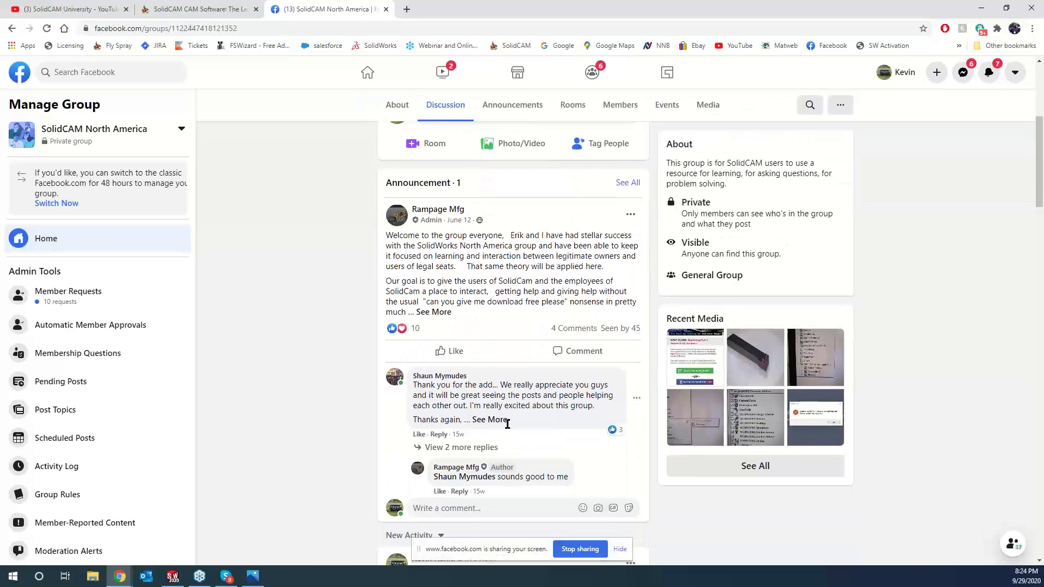
scroll(507, 423, down, 4)
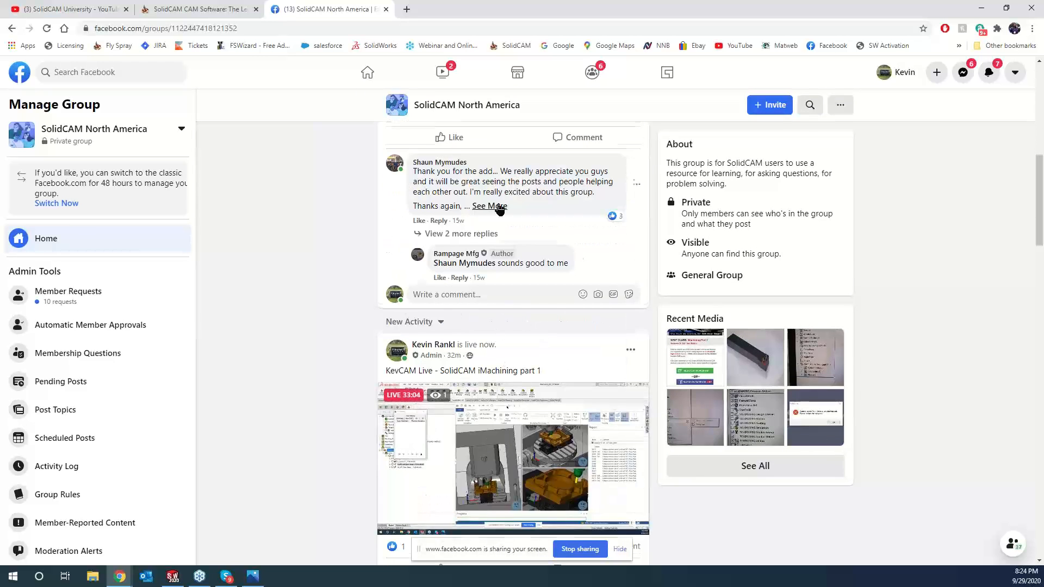
scroll(498, 209, down, 2)
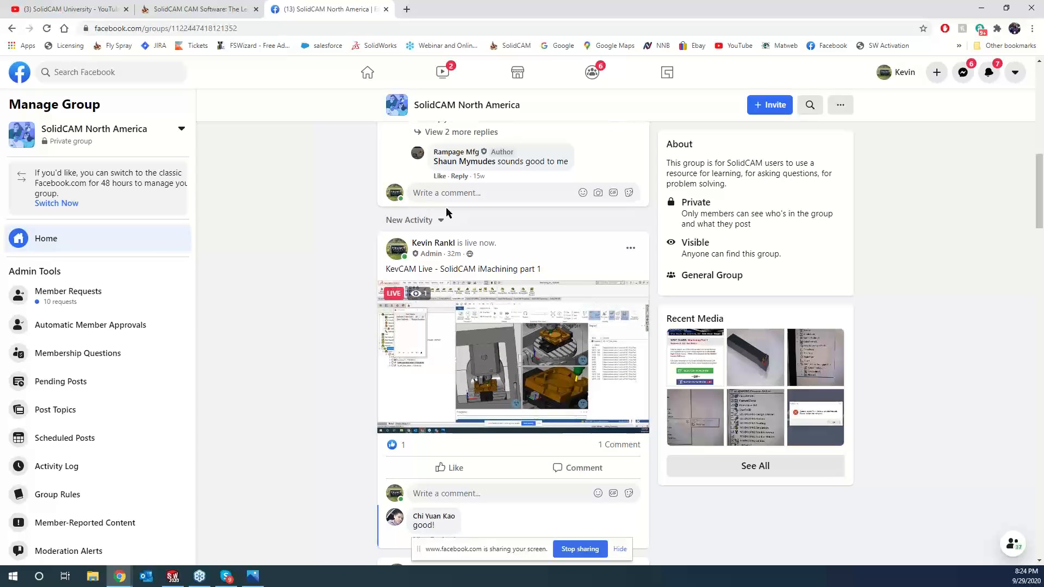
scroll(459, 215, up, 5)
scroll(474, 235, up, 6)
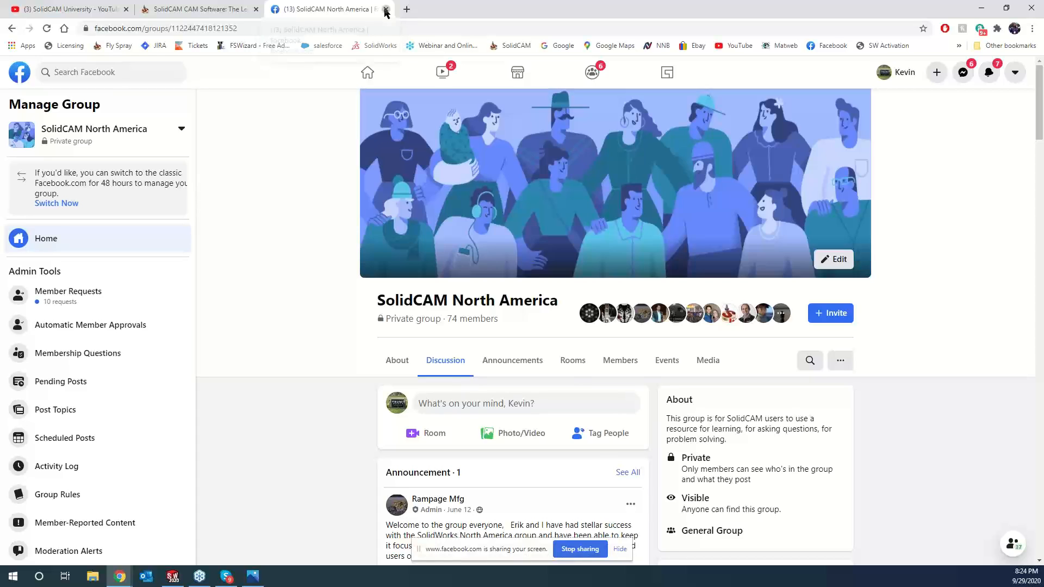
click(385, 9)
click(982, 9)
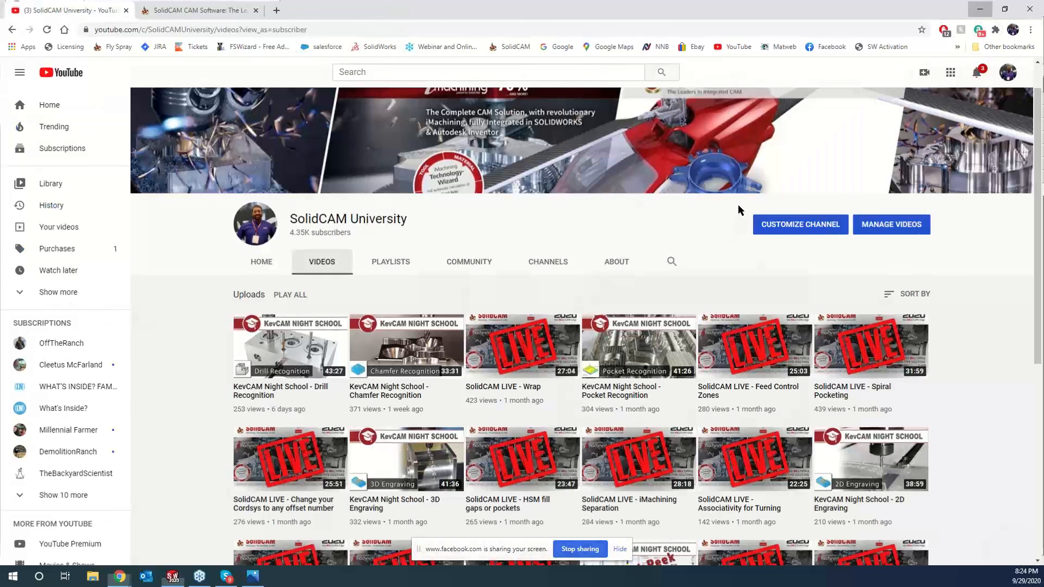